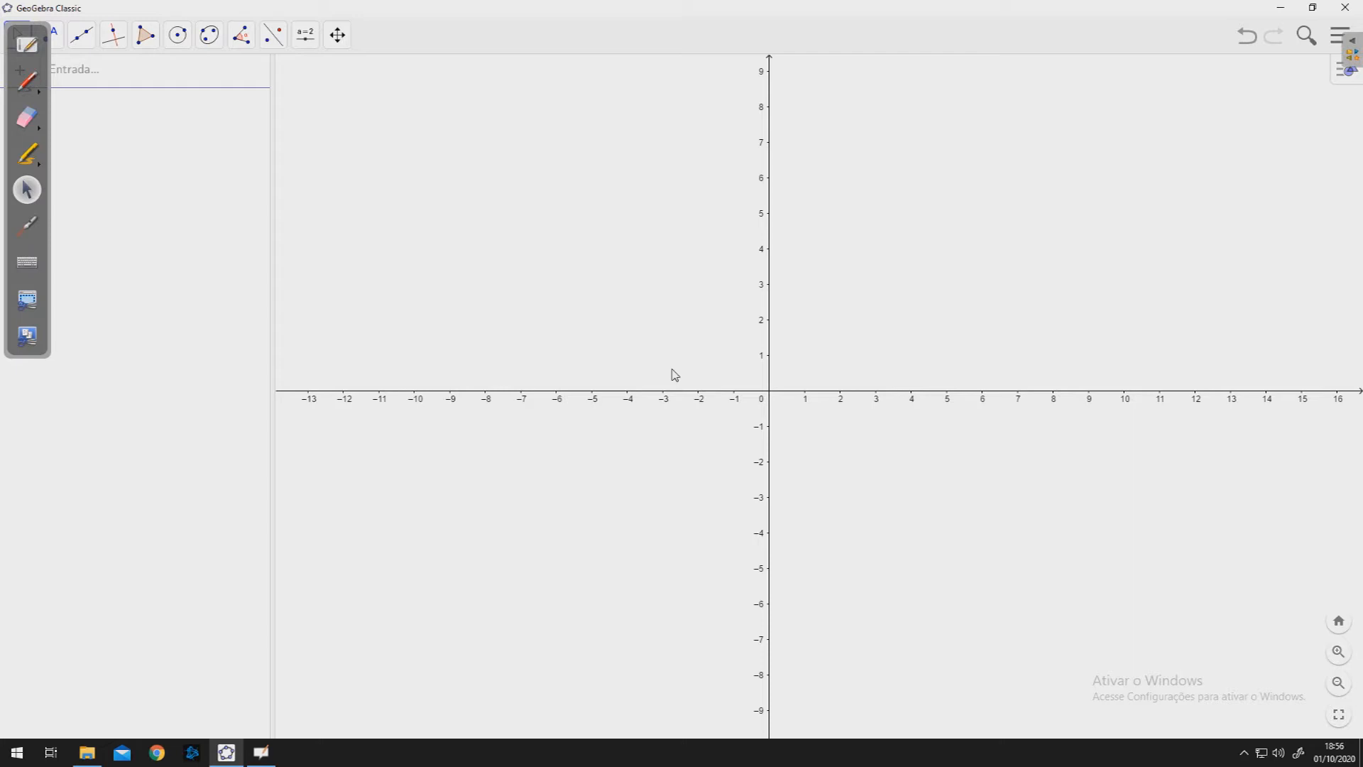
- Handwrite the general quadratic formula f(x) = ax² + bx + c over the graphing area with the annotation pen
{"action": "mouse_move", "coordinate": [832, 329]}
{"action": "left_mouse_down"}
{"action": "mouse_move", "coordinate": [803, 358]}
{"action": "mouse_move", "coordinate": [755, 304]}
{"action": "mouse_move", "coordinate": [745, 329]}
{"action": "mouse_move", "coordinate": [749, 350]}
{"action": "mouse_move", "coordinate": [788, 323]}
{"action": "mouse_move", "coordinate": [773, 359]}
{"action": "mouse_move", "coordinate": [867, 355]}
{"action": "mouse_move", "coordinate": [816, 386]}
{"action": "mouse_move", "coordinate": [791, 347]}
{"action": "mouse_move", "coordinate": [797, 374]}
{"action": "mouse_move", "coordinate": [807, 333]}
{"action": "left_mouse_up"}
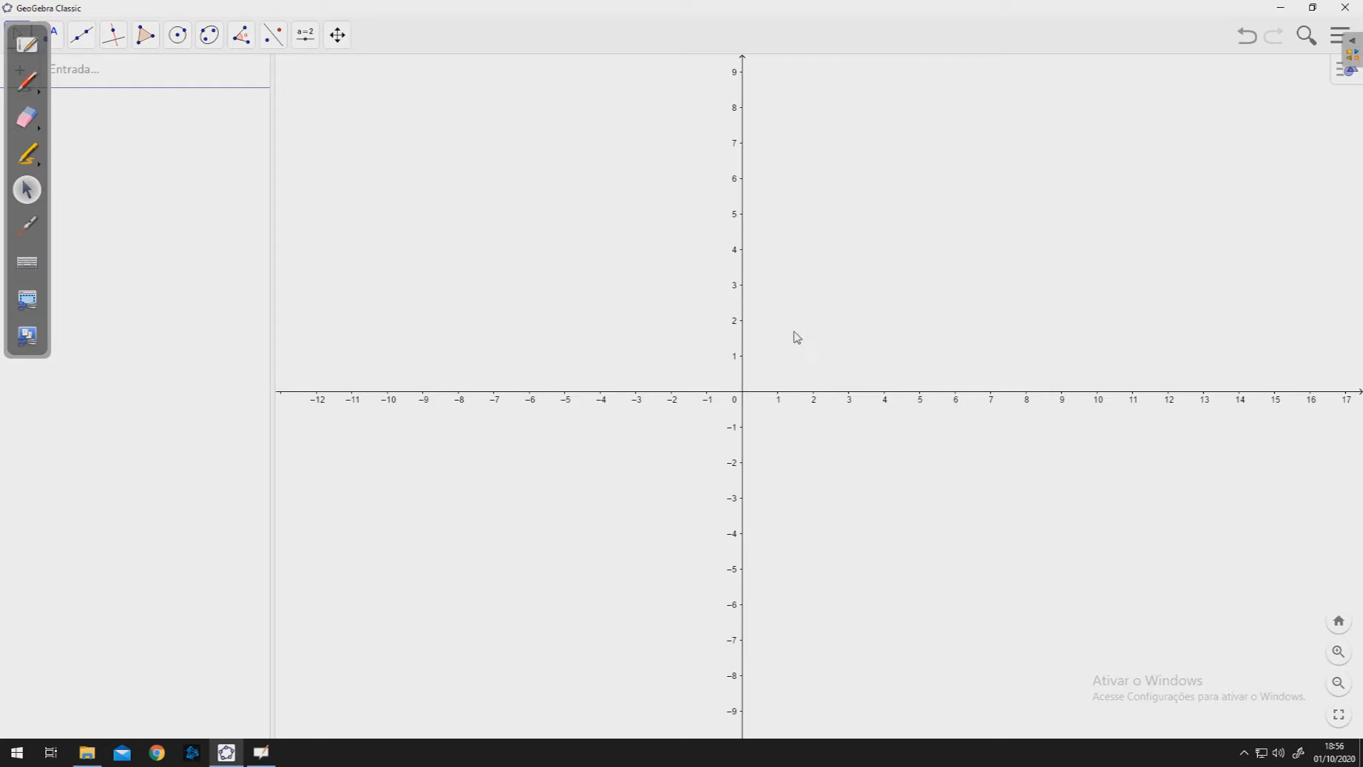
{"action": "left_click_drag", "start_coordinate": [754, 347], "coordinate": [646, 480]}
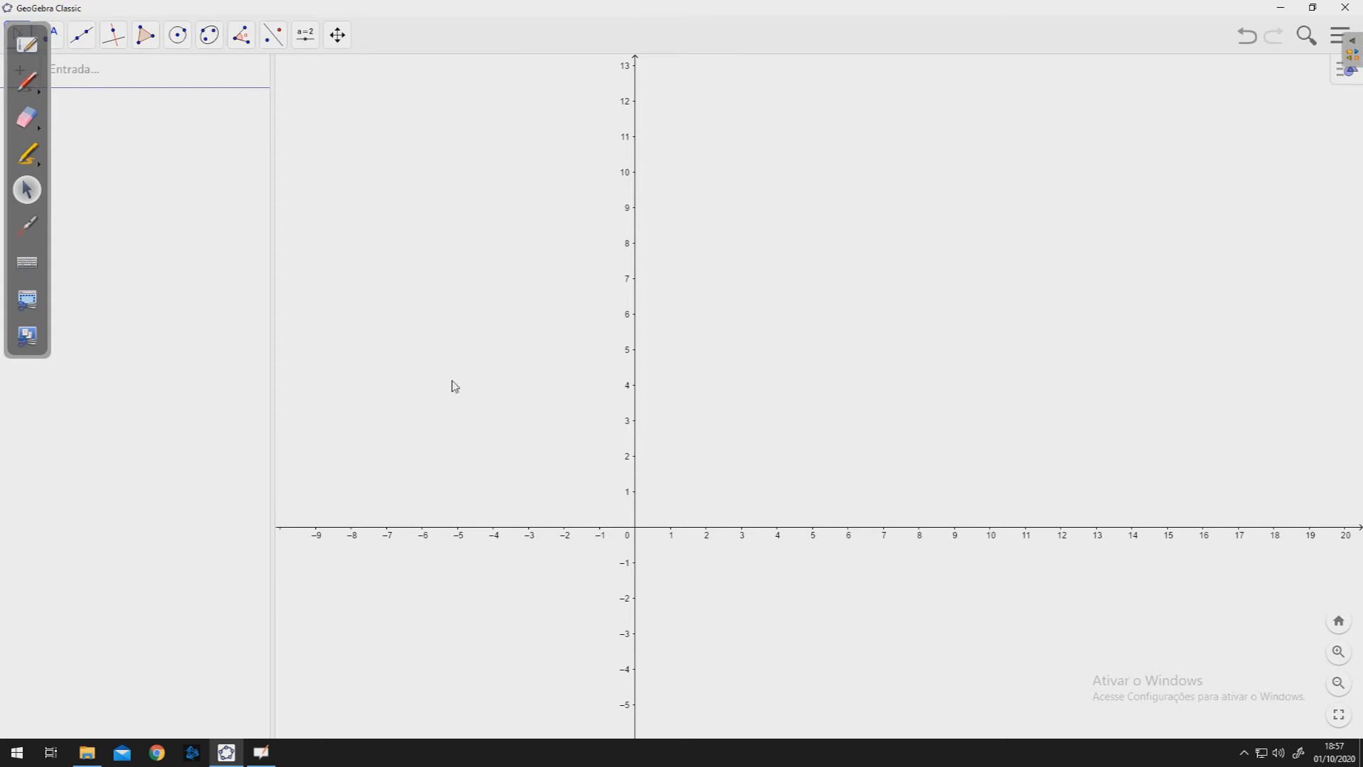
{"action": "left_click", "coordinate": [27, 81]}
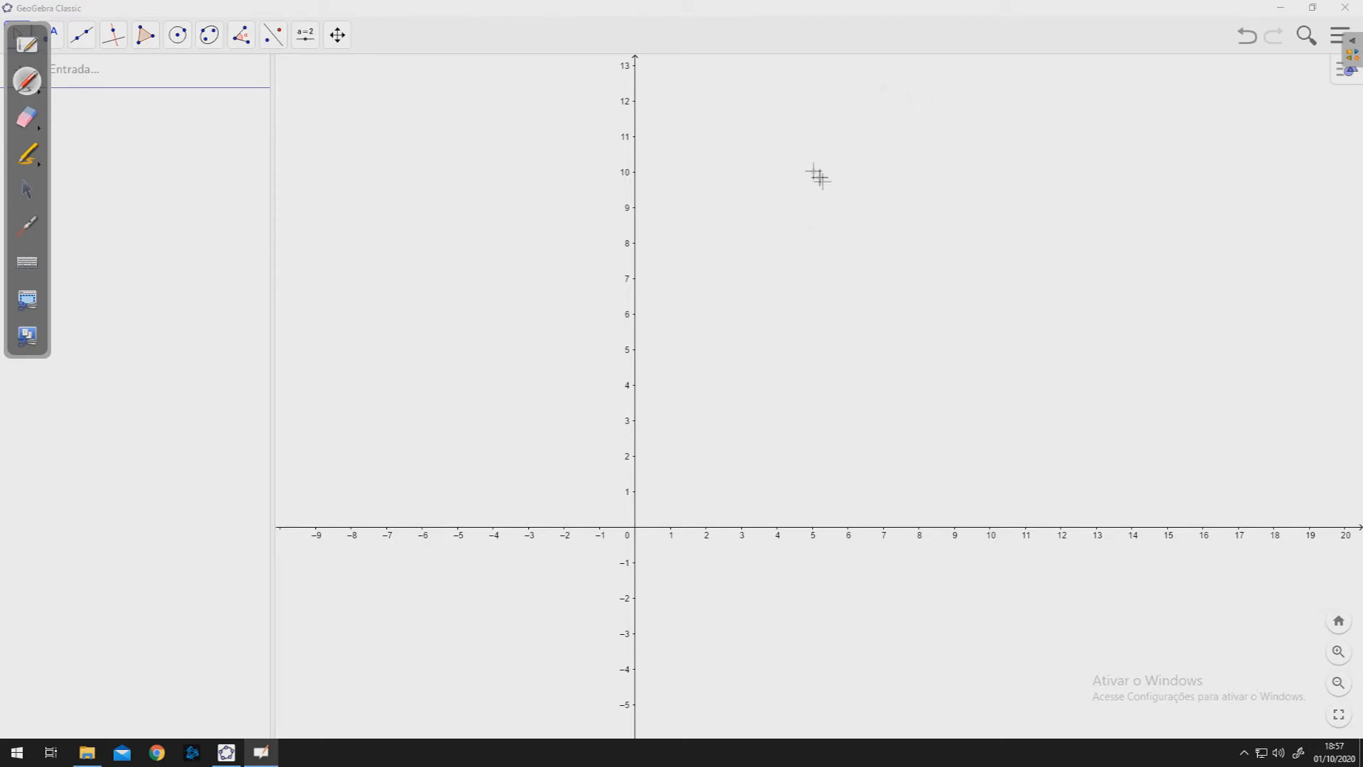
{"action": "mouse_move", "coordinate": [794, 265]}
{"action": "left_mouse_down"}
{"action": "mouse_move", "coordinate": [777, 287]}
{"action": "mouse_move", "coordinate": [813, 295]}
{"action": "left_mouse_up"}
{"action": "left_click_drag", "start_coordinate": [832, 250], "coordinate": [884, 284]}
{"action": "mouse_move", "coordinate": [906, 179]}
{"action": "left_mouse_down"}
{"action": "mouse_move", "coordinate": [947, 258]}
{"action": "mouse_move", "coordinate": [1006, 257]}
{"action": "mouse_move", "coordinate": [1018, 281]}
{"action": "left_mouse_up"}
{"action": "mouse_move", "coordinate": [1054, 243]}
{"action": "left_mouse_down"}
{"action": "mouse_move", "coordinate": [1043, 282]}
{"action": "mouse_move", "coordinate": [1085, 290]}
{"action": "mouse_move", "coordinate": [1101, 267]}
{"action": "mouse_move", "coordinate": [1150, 285]}
{"action": "left_mouse_up"}
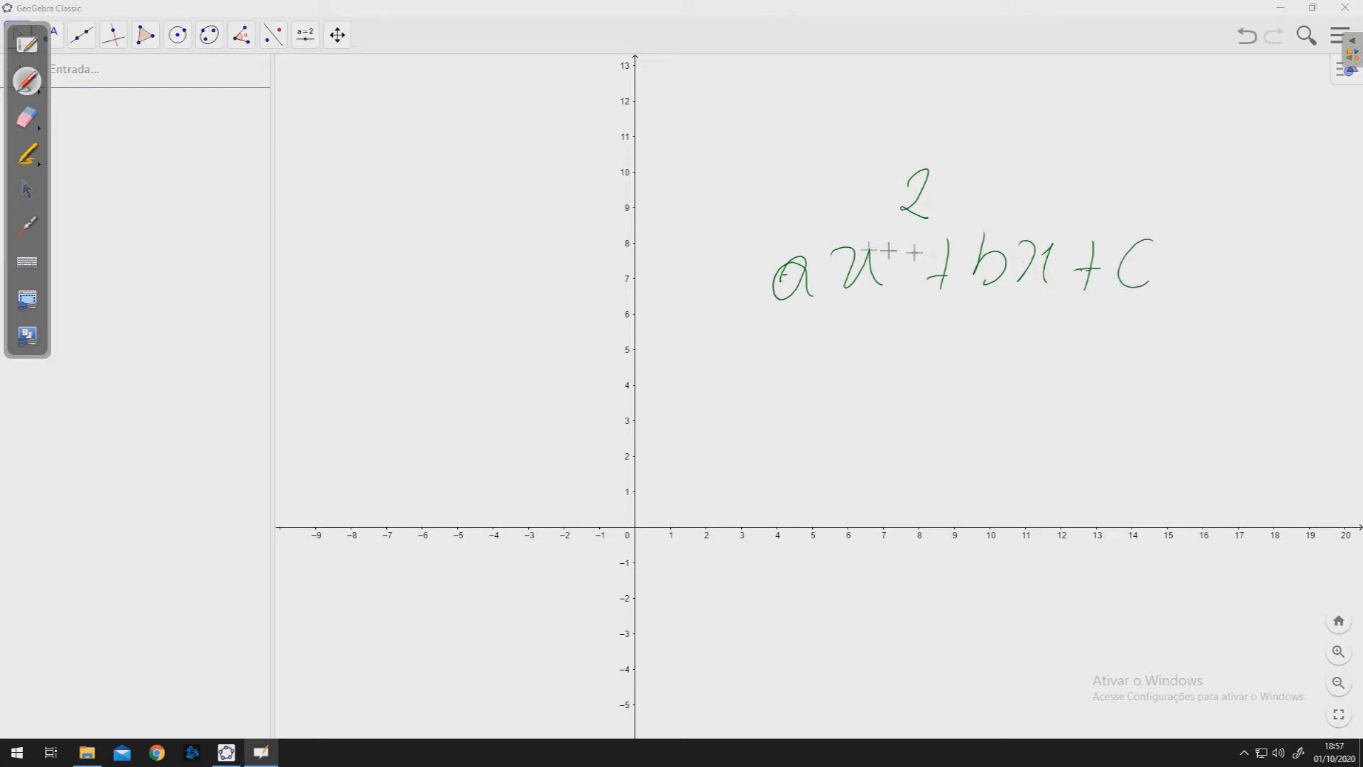
{"action": "mouse_move", "coordinate": [672, 302]}
{"action": "left_mouse_down"}
{"action": "mouse_move", "coordinate": [696, 234]}
{"action": "mouse_move", "coordinate": [660, 338]}
{"action": "left_mouse_up"}
{"action": "mouse_move", "coordinate": [712, 263]}
{"action": "left_mouse_down"}
{"action": "mouse_move", "coordinate": [701, 313]}
{"action": "mouse_move", "coordinate": [737, 301]}
{"action": "left_mouse_up"}
{"action": "mouse_move", "coordinate": [750, 229]}
{"action": "left_mouse_down"}
{"action": "mouse_move", "coordinate": [742, 318]}
{"action": "mouse_move", "coordinate": [767, 283]}
{"action": "left_mouse_up"}
{"action": "left_click_drag", "start_coordinate": [763, 303], "coordinate": [770, 302]}
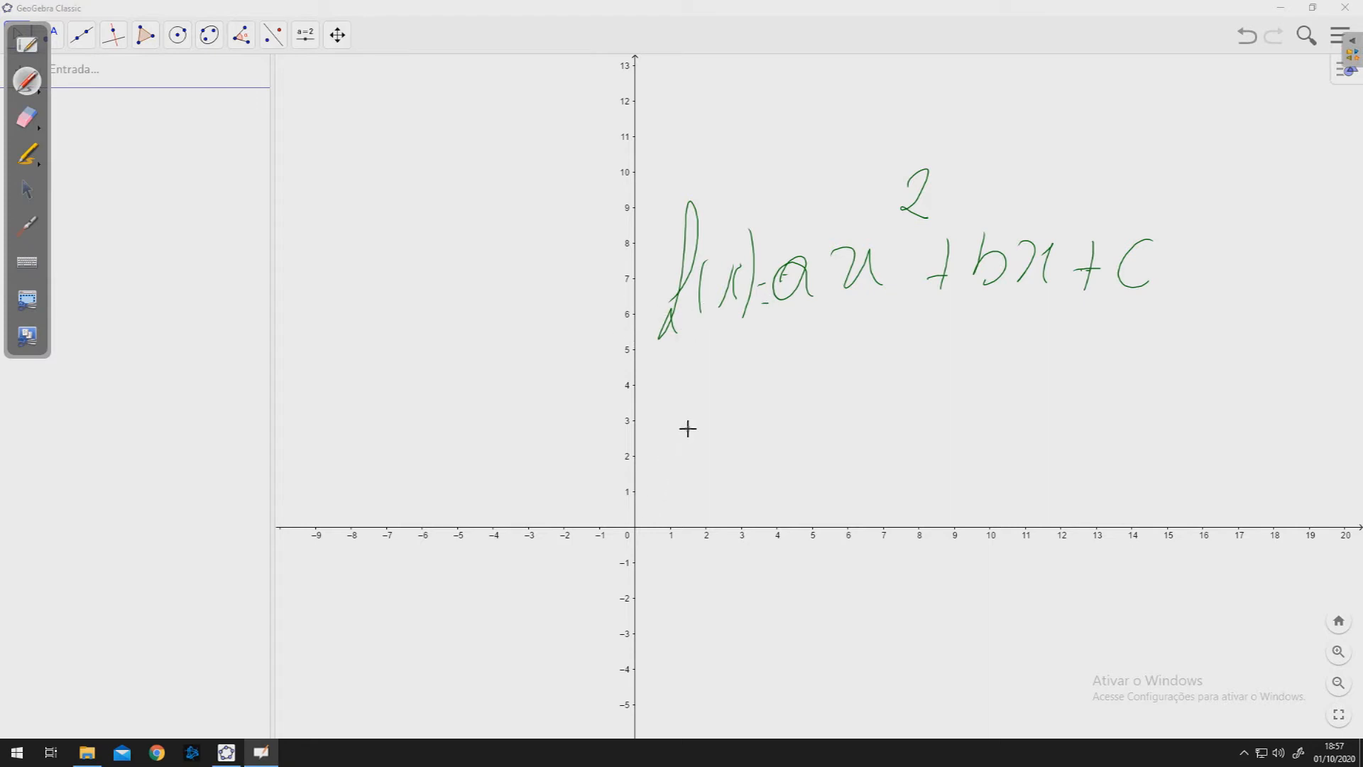
- Handwrite the example function f(x) = x² + 5x − 6 beneath the general formula
{"action": "mouse_move", "coordinate": [651, 458]}
{"action": "left_mouse_down"}
{"action": "mouse_move", "coordinate": [693, 398]}
{"action": "mouse_move", "coordinate": [673, 475]}
{"action": "left_mouse_up"}
{"action": "mouse_move", "coordinate": [703, 398]}
{"action": "left_mouse_down"}
{"action": "mouse_move", "coordinate": [691, 459]}
{"action": "mouse_move", "coordinate": [732, 447]}
{"action": "left_mouse_up"}
{"action": "mouse_move", "coordinate": [757, 379]}
{"action": "left_mouse_down"}
{"action": "mouse_move", "coordinate": [738, 458]}
{"action": "mouse_move", "coordinate": [805, 437]}
{"action": "mouse_move", "coordinate": [808, 420]}
{"action": "left_mouse_up"}
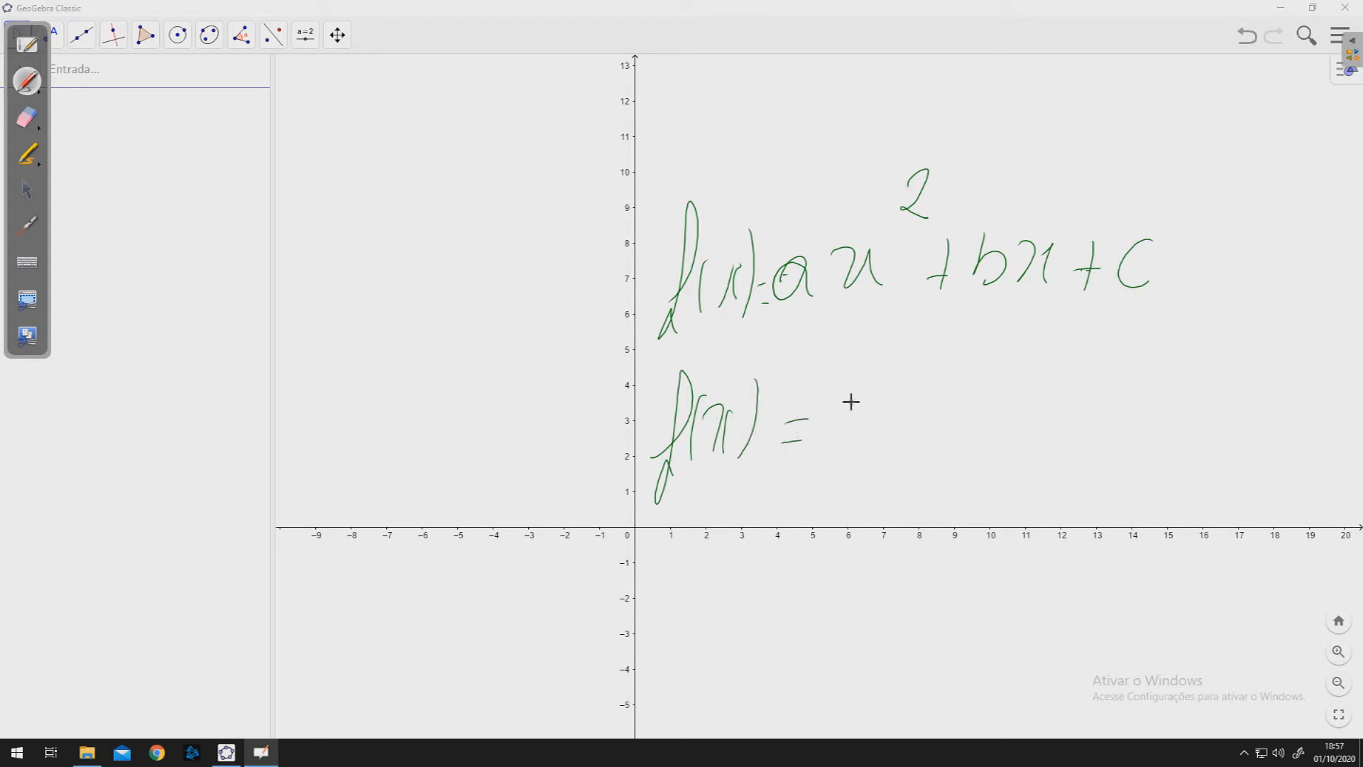
{"action": "mouse_move", "coordinate": [855, 394]}
{"action": "left_mouse_down"}
{"action": "mouse_move", "coordinate": [836, 450]}
{"action": "mouse_move", "coordinate": [869, 450]}
{"action": "left_mouse_up"}
{"action": "mouse_move", "coordinate": [889, 382]}
{"action": "left_mouse_down"}
{"action": "mouse_move", "coordinate": [907, 366]}
{"action": "mouse_move", "coordinate": [938, 456]}
{"action": "left_mouse_up"}
{"action": "left_click_drag", "start_coordinate": [925, 438], "coordinate": [946, 432]}
{"action": "mouse_move", "coordinate": [988, 381]}
{"action": "left_mouse_down"}
{"action": "mouse_move", "coordinate": [973, 389]}
{"action": "mouse_move", "coordinate": [968, 434]}
{"action": "left_mouse_up"}
{"action": "mouse_move", "coordinate": [990, 397]}
{"action": "left_mouse_down"}
{"action": "mouse_move", "coordinate": [1007, 439]}
{"action": "mouse_move", "coordinate": [1038, 440]}
{"action": "mouse_move", "coordinate": [1086, 409]}
{"action": "left_mouse_up"}
{"action": "left_click_drag", "start_coordinate": [1145, 360], "coordinate": [1139, 404]}
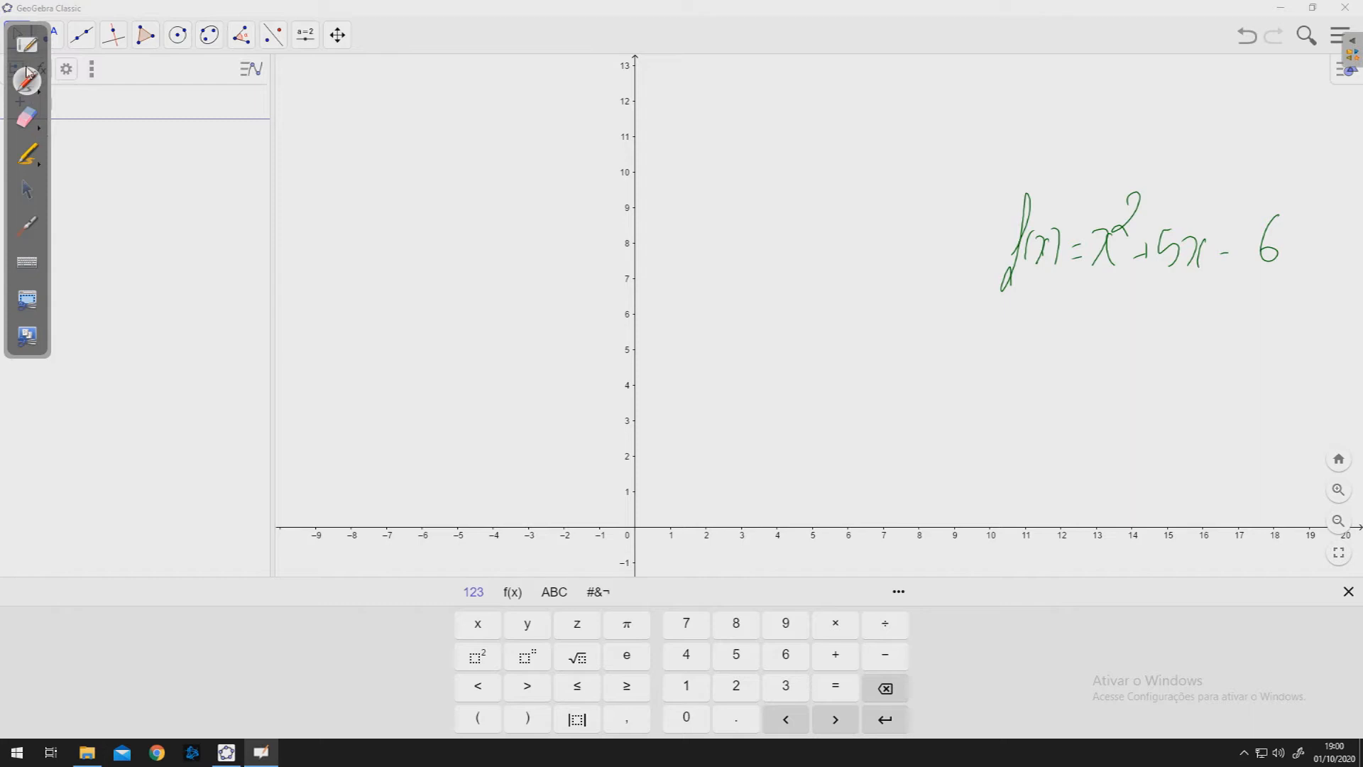
- Plot the function x² + 5x − 6 by entering it in the algebra input
{"action": "left_click", "coordinate": [33, 195]}
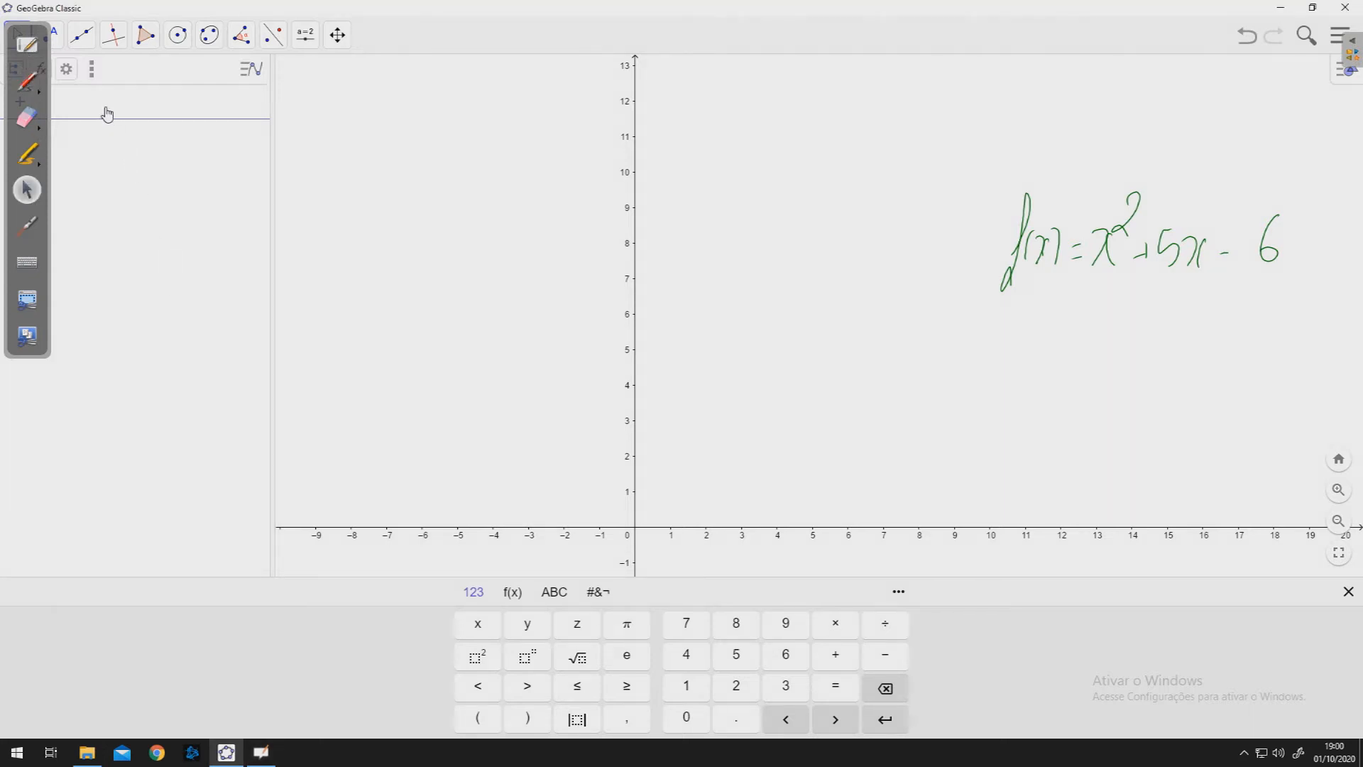
{"action": "type", "text": "x^2"}
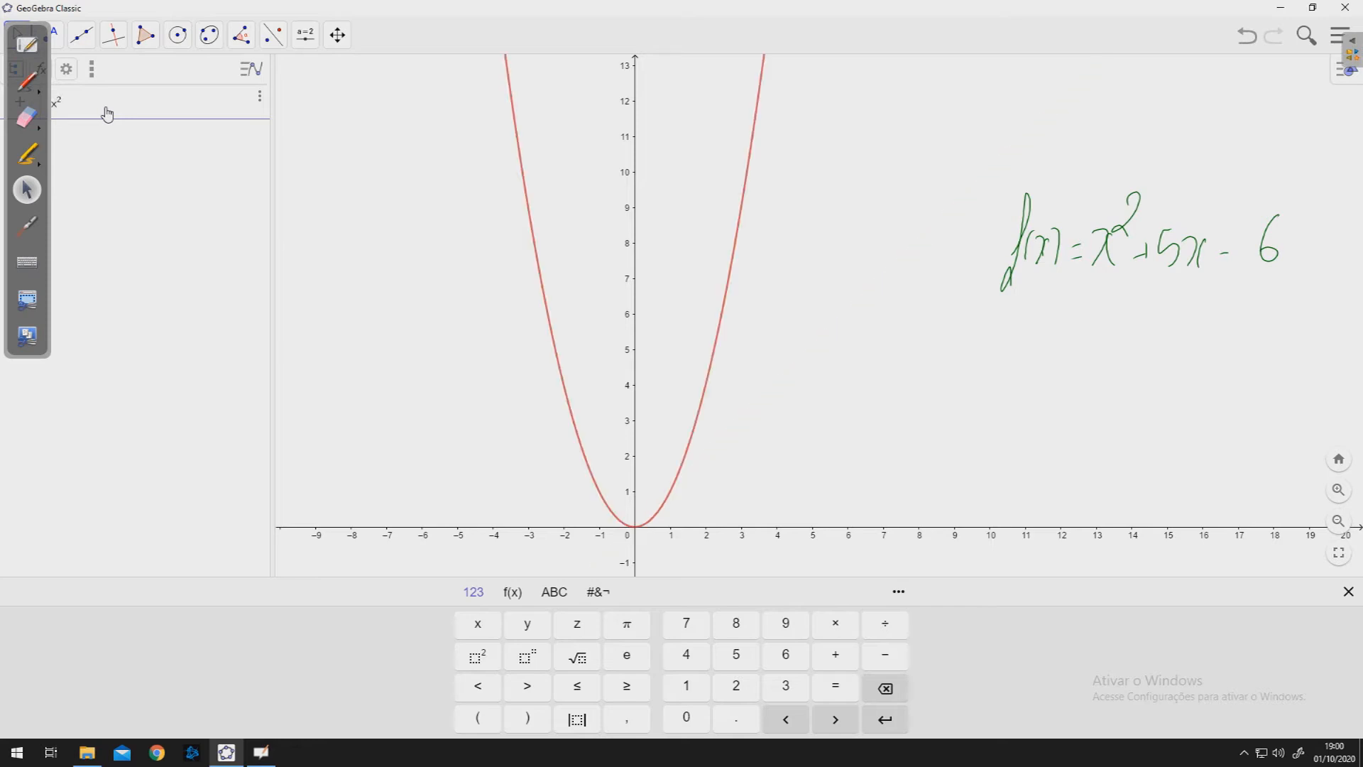
{"action": "type", "text": "+5"}
{"action": "type", "text": "x"}
{"action": "type", "text": "-6"}
{"action": "key", "text": "Return"}
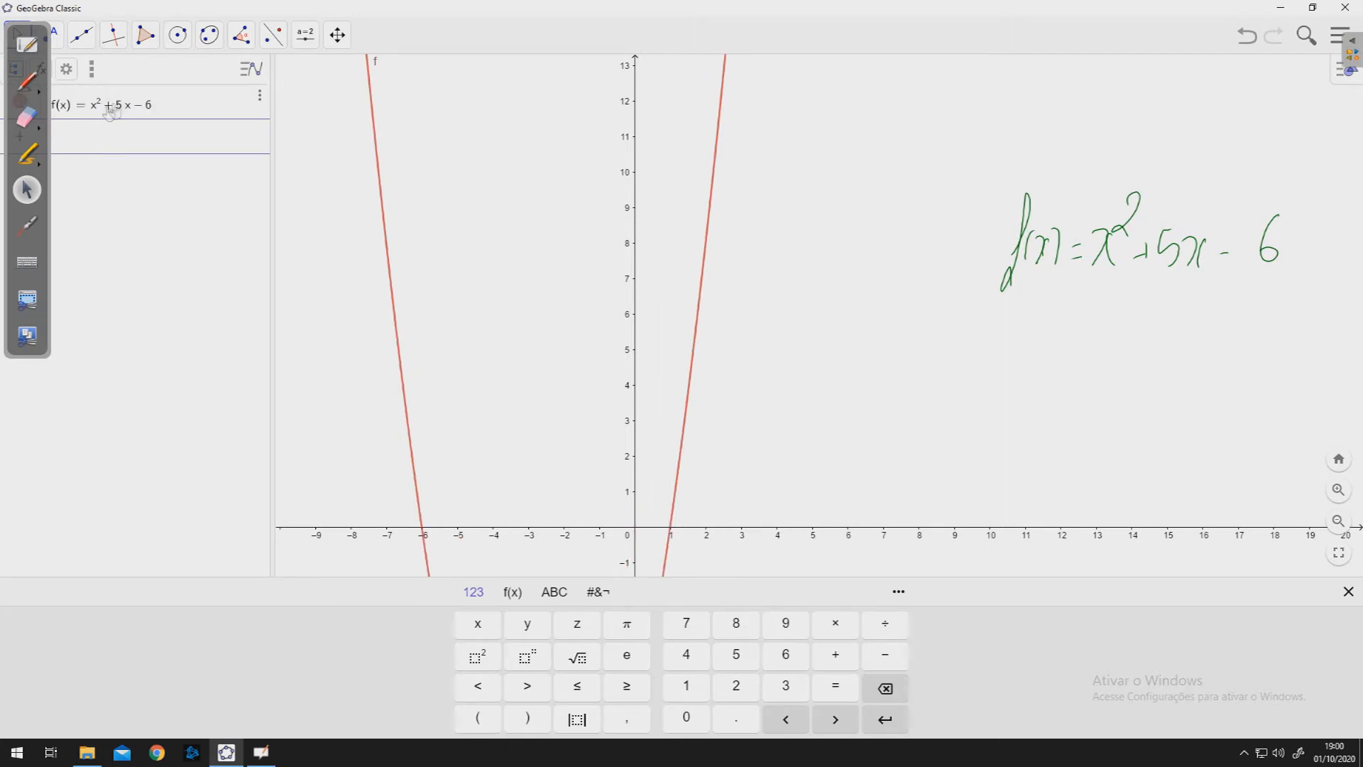
- Create the intersection points between the parabola and the x-axis with the intersection of two objects tool
{"action": "scroll", "coordinate": [625, 365], "scroll_direction": "down", "scroll_amount": 12}
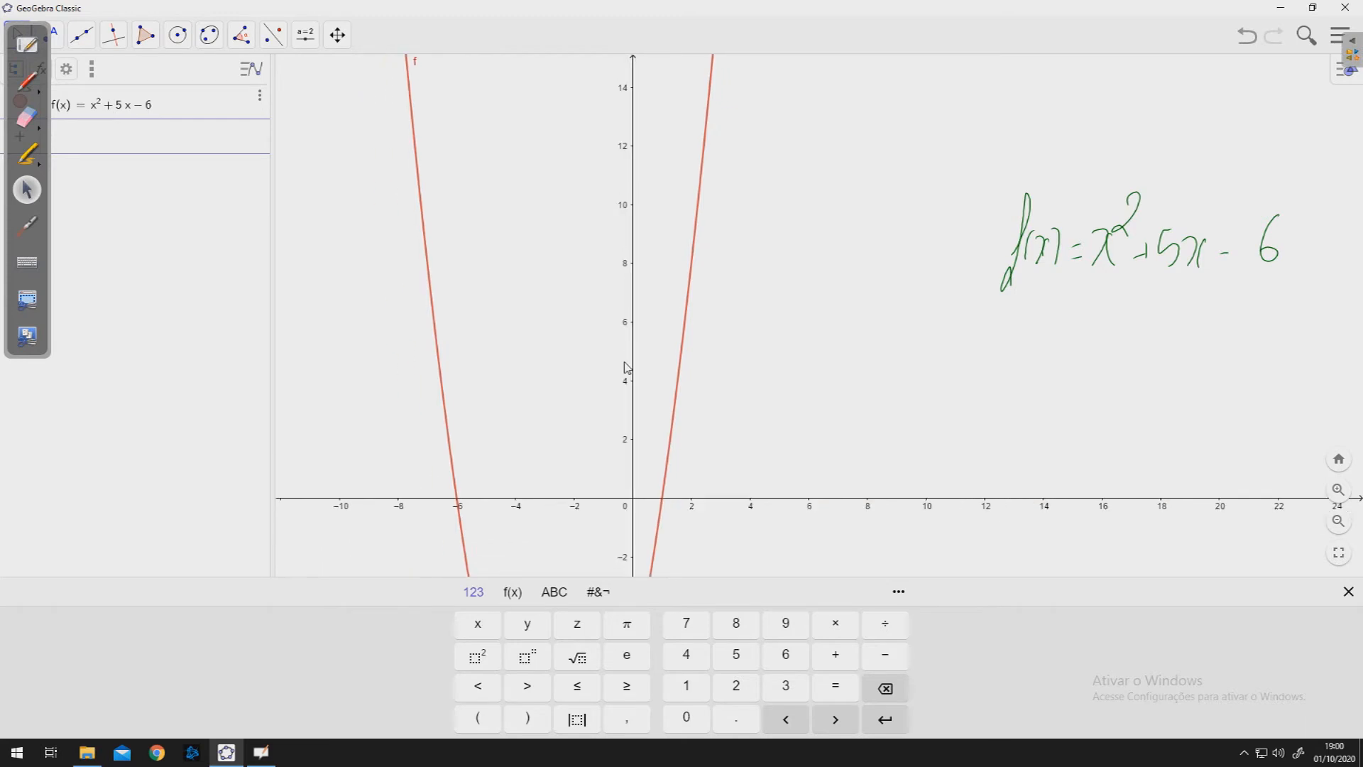
{"action": "left_click_drag", "start_coordinate": [704, 350], "coordinate": [830, 387]}
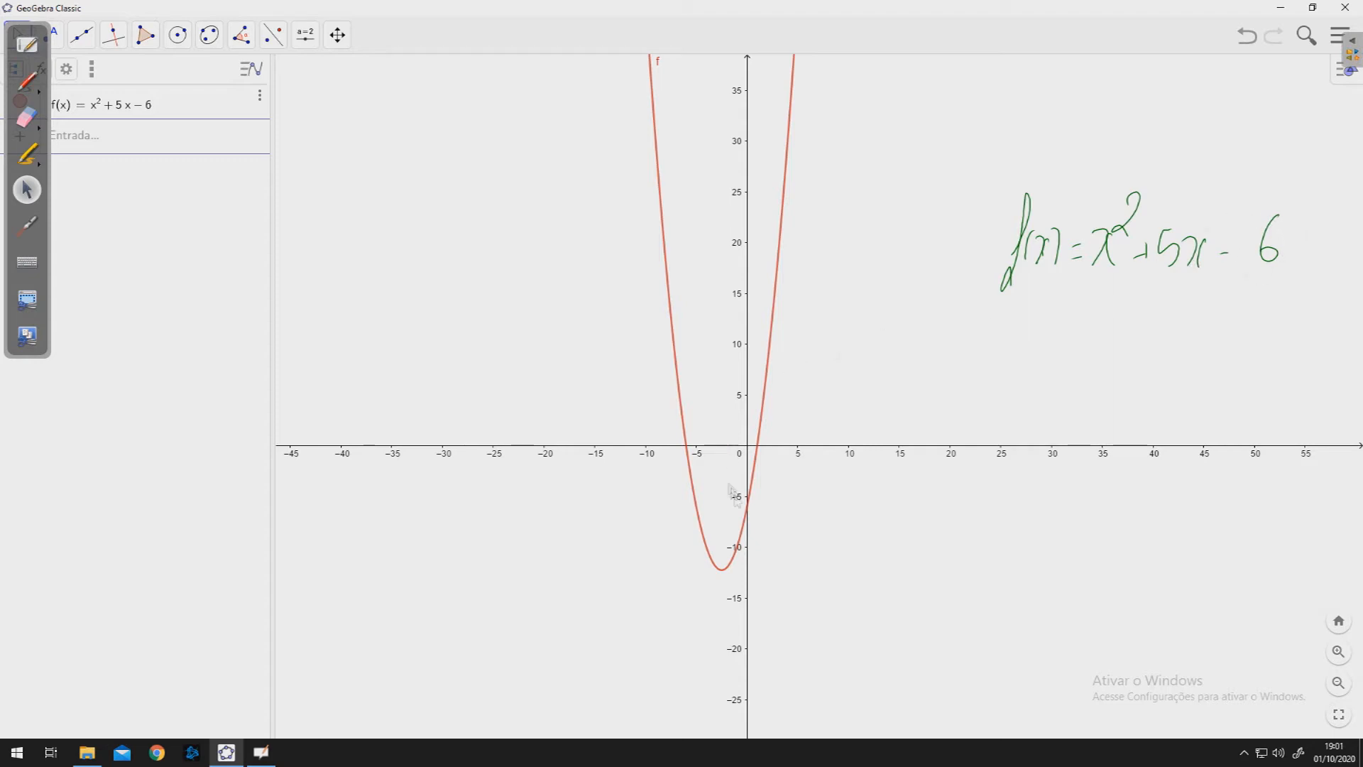
{"action": "scroll", "coordinate": [746, 512], "scroll_direction": "up", "scroll_amount": 3}
{"action": "scroll", "coordinate": [746, 517], "scroll_direction": "up", "scroll_amount": 10}
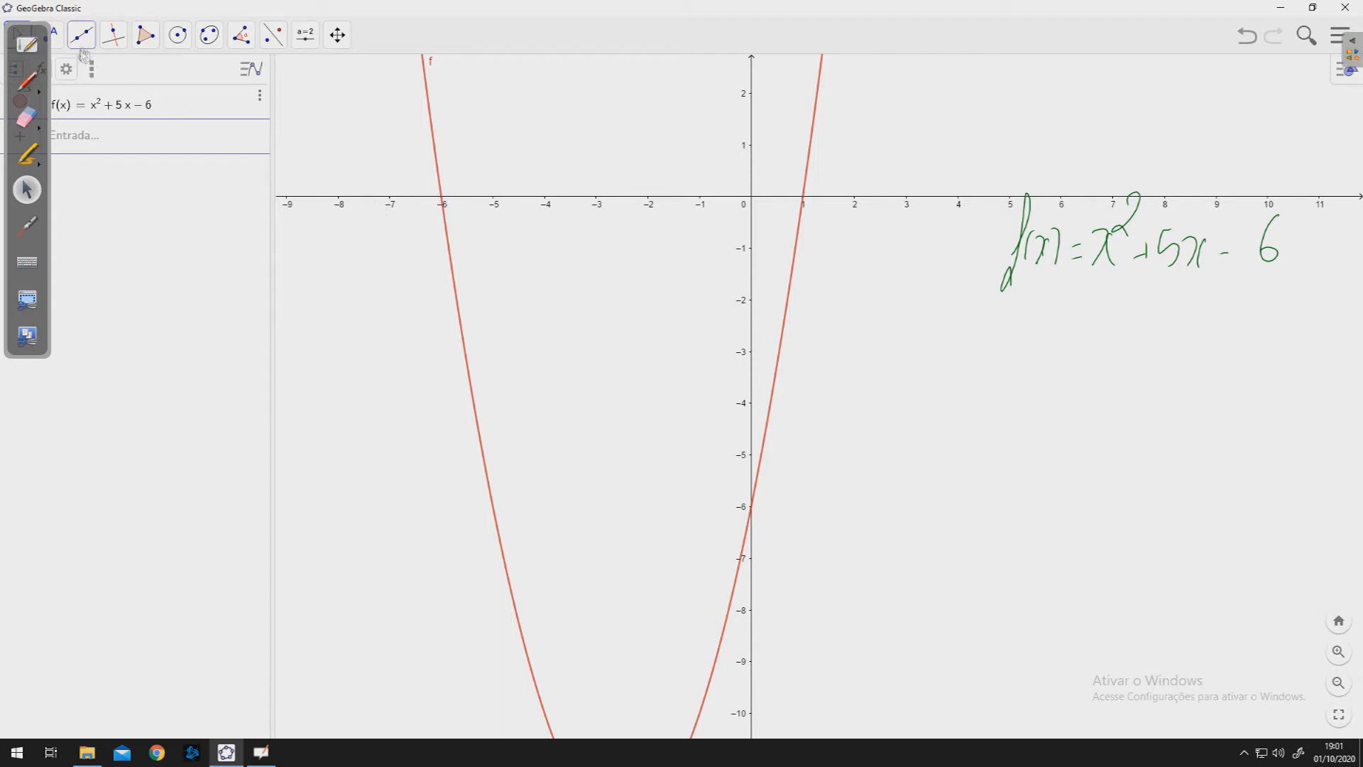
{"action": "left_click", "coordinate": [62, 39]}
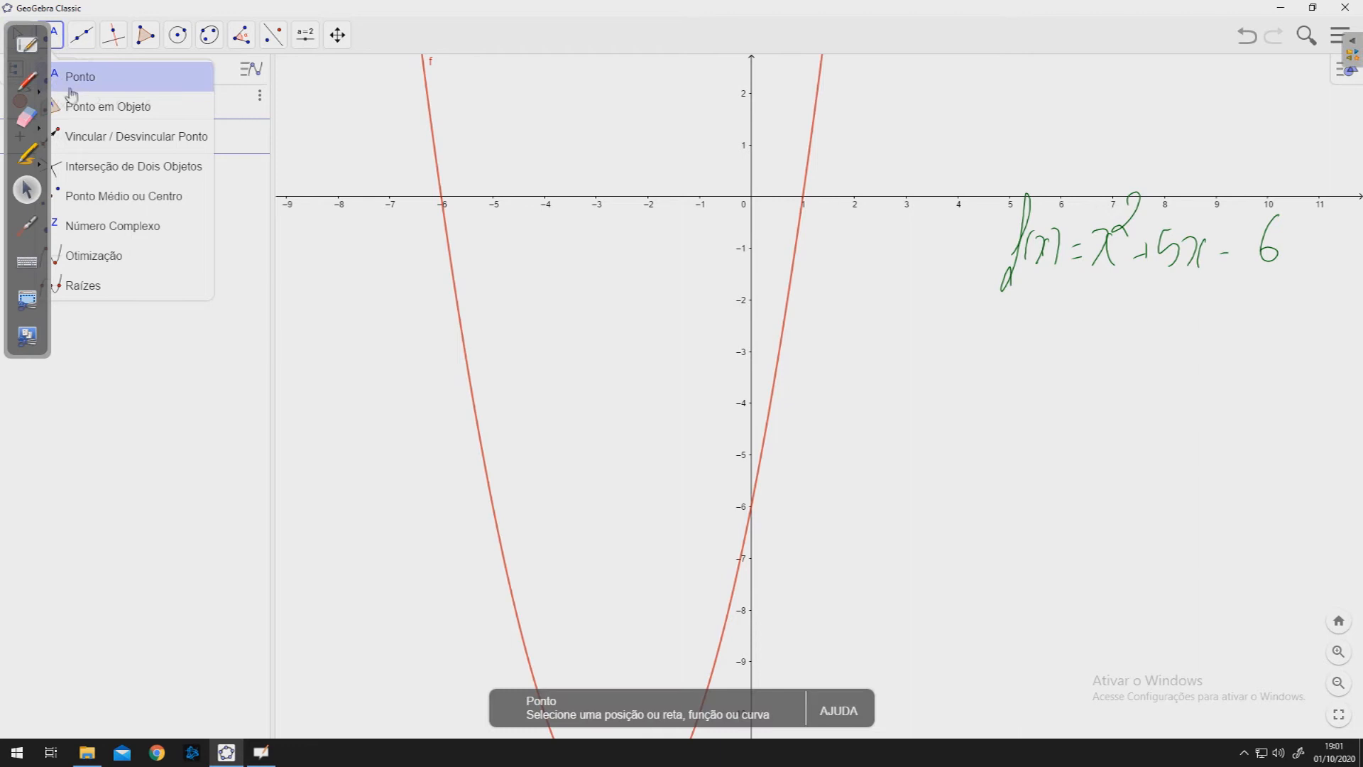
{"action": "left_click", "coordinate": [106, 169]}
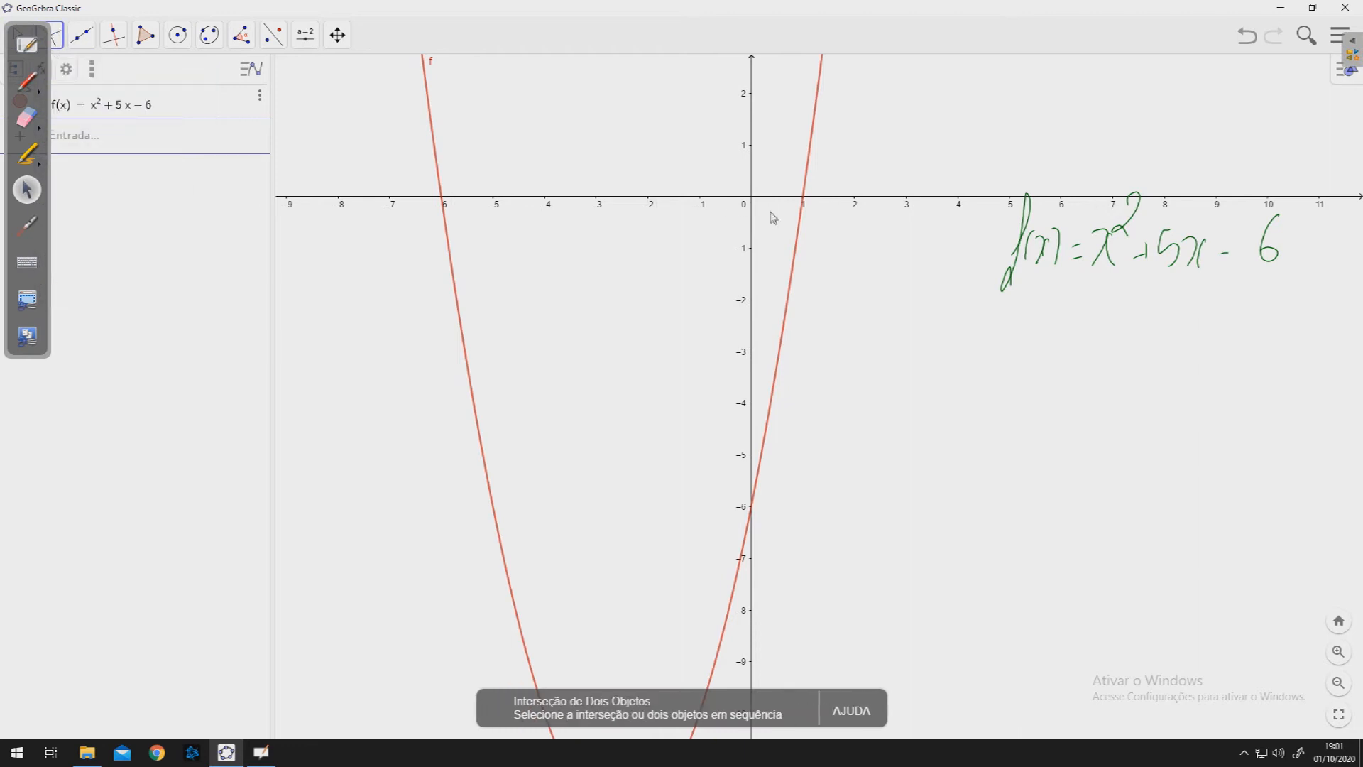
{"action": "left_click", "coordinate": [797, 255]}
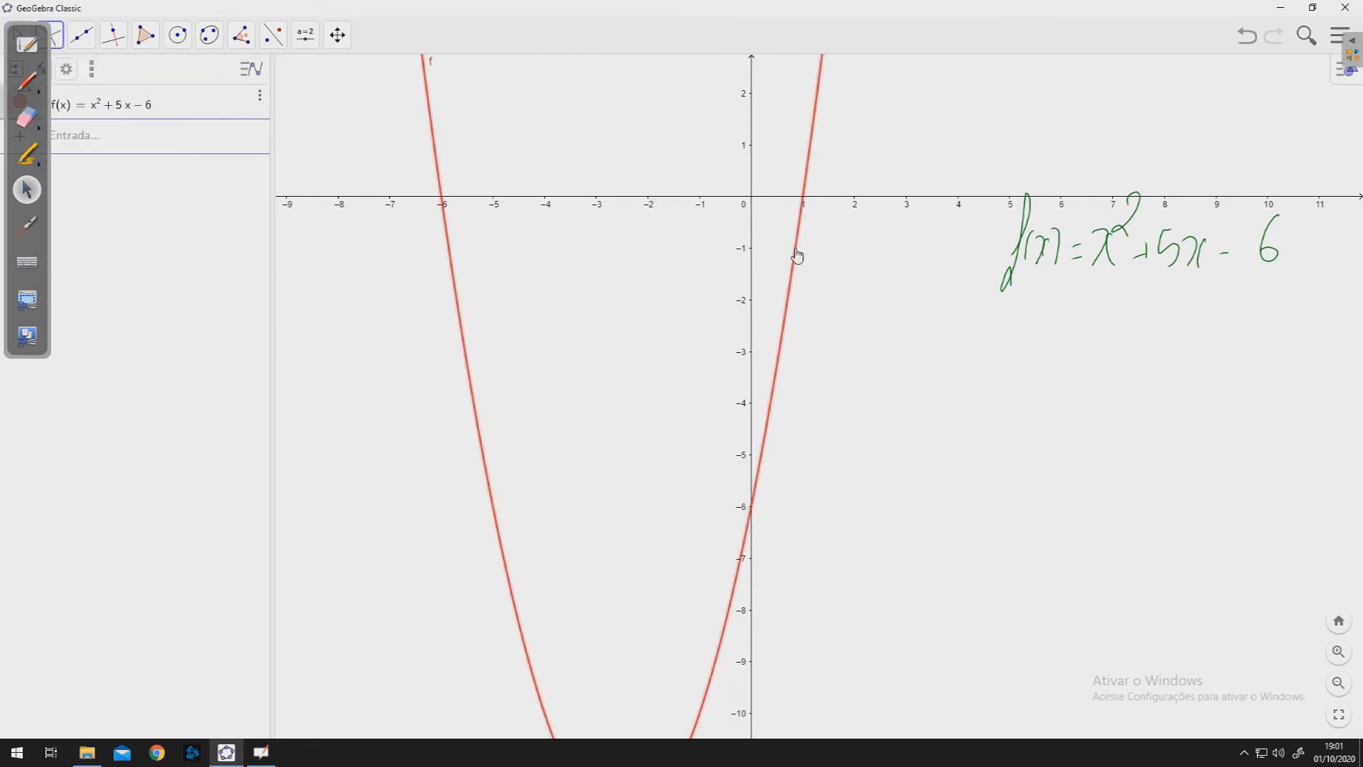
{"action": "left_click", "coordinate": [844, 204]}
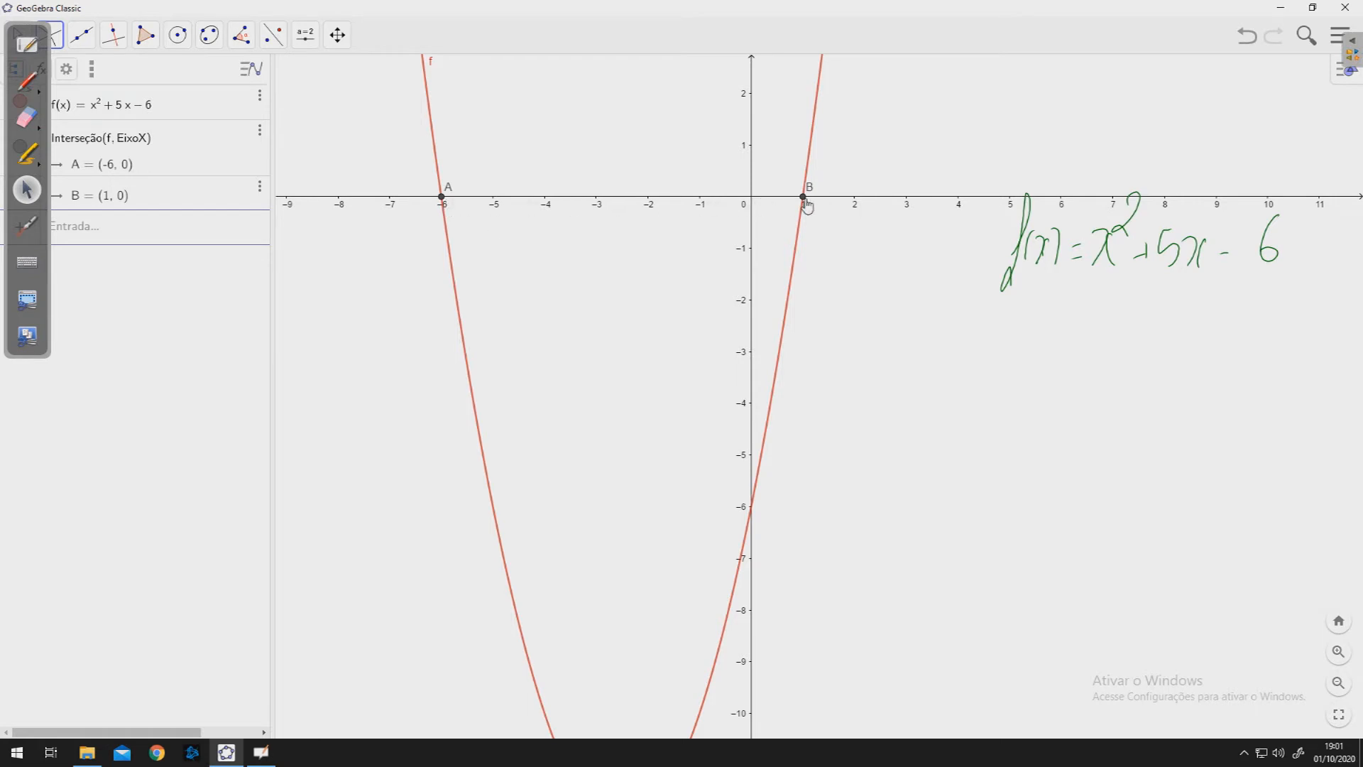
- Delete the function x² + 5x − 6 and erase the handwritten formula from the graph
{"action": "scroll", "coordinate": [815, 225], "scroll_direction": "down", "scroll_amount": 4}
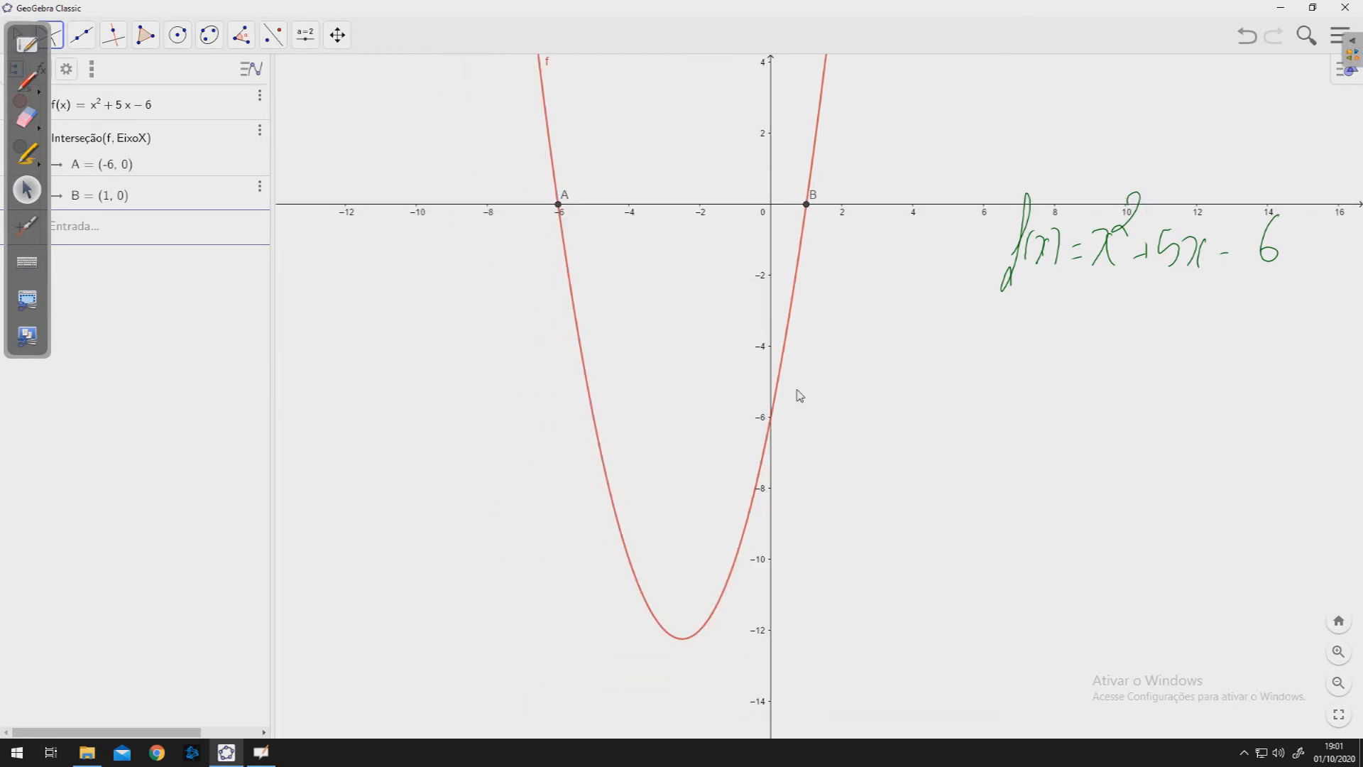
{"action": "scroll", "coordinate": [731, 369], "scroll_direction": "down", "scroll_amount": 4}
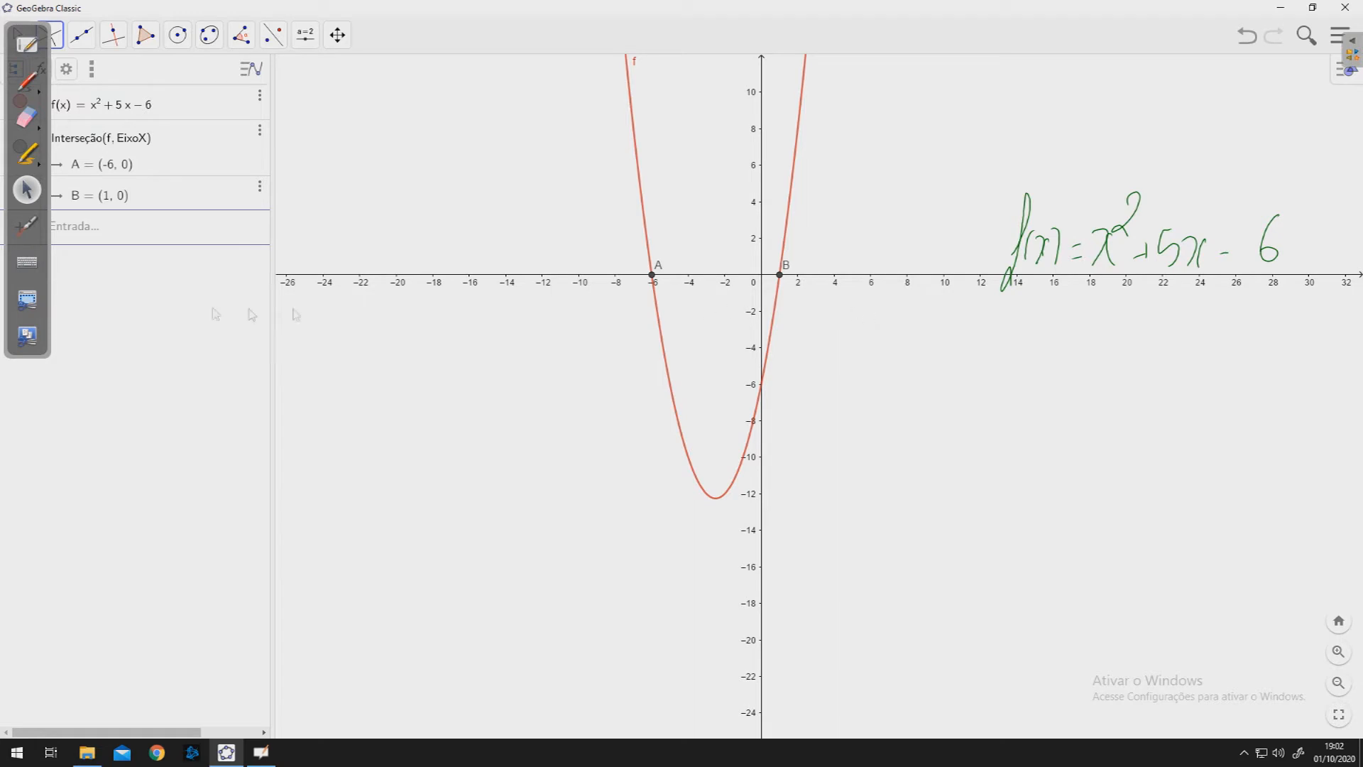
{"action": "left_click", "coordinate": [260, 98]}
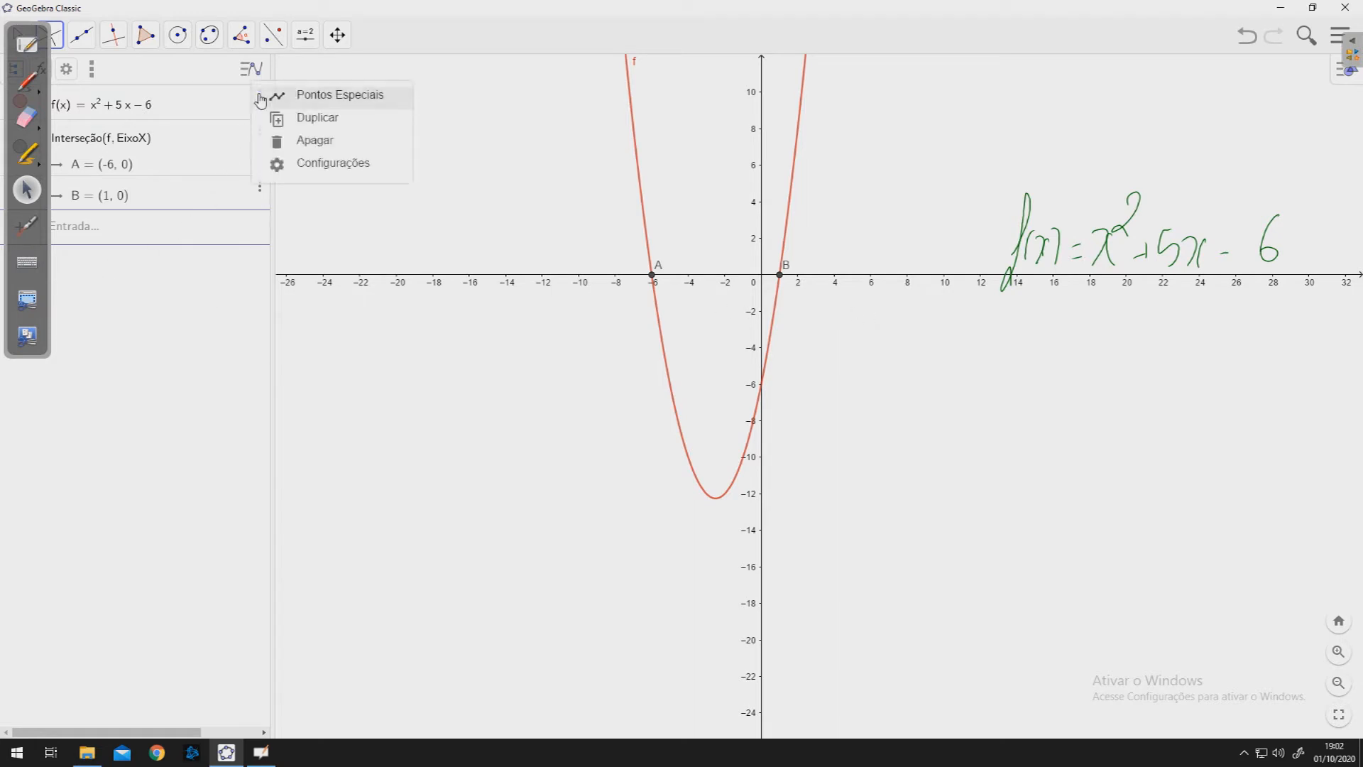
{"action": "left_click", "coordinate": [329, 147]}
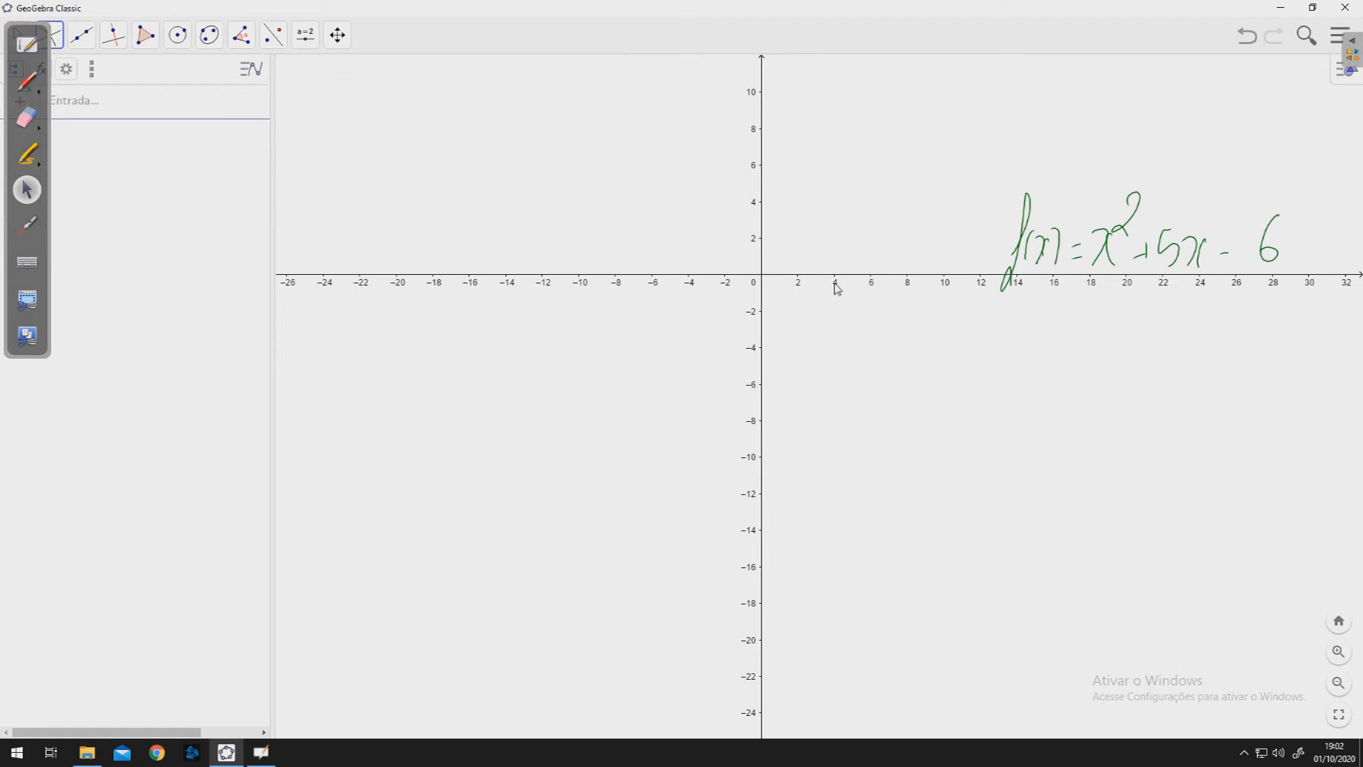
{"action": "left_click", "coordinate": [27, 117]}
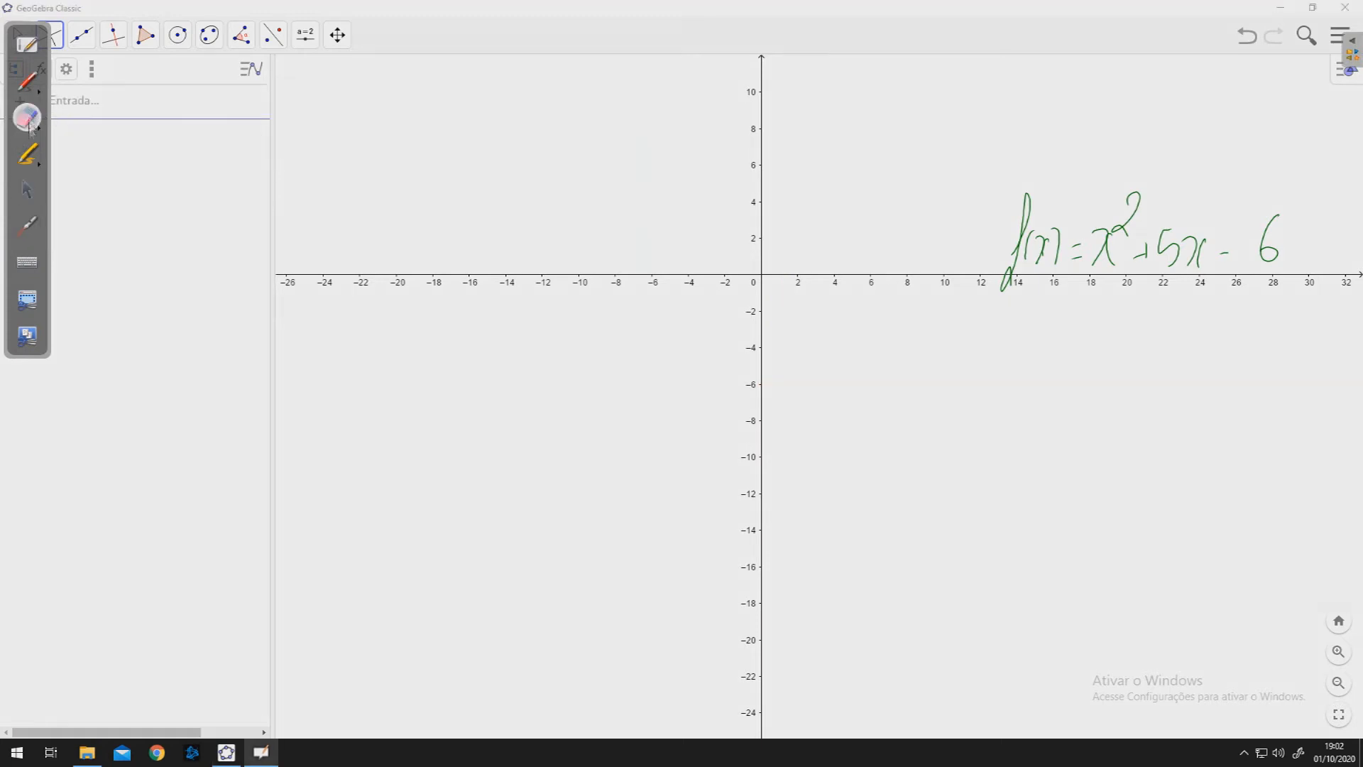
{"action": "mouse_move", "coordinate": [793, 191]}
{"action": "left_mouse_down"}
{"action": "mouse_move", "coordinate": [1208, 244]}
{"action": "mouse_move", "coordinate": [992, 220]}
{"action": "left_mouse_up"}
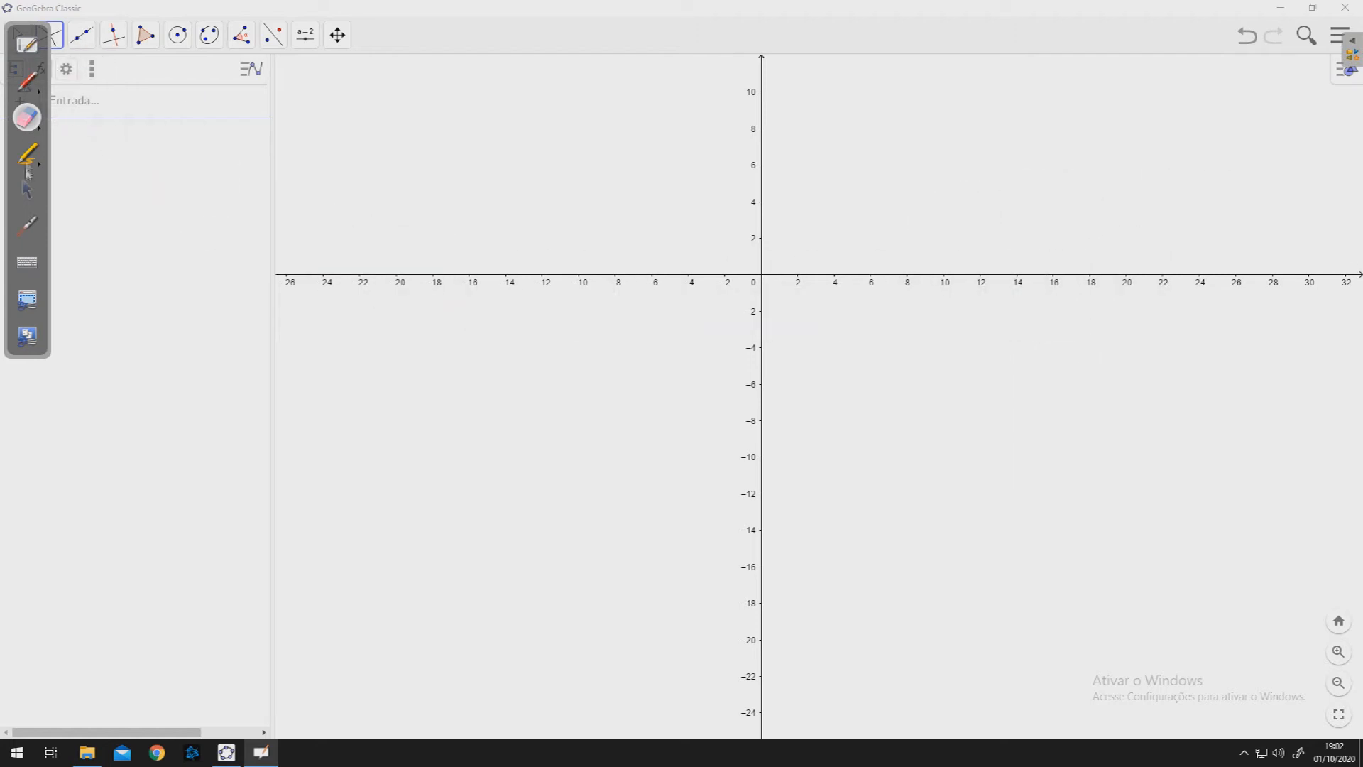
{"action": "left_click", "coordinate": [27, 190]}
- Add a number slider a below the x-axis, ranging from −5 to 5 with an increment of 0,1
{"action": "left_click", "coordinate": [305, 34]}
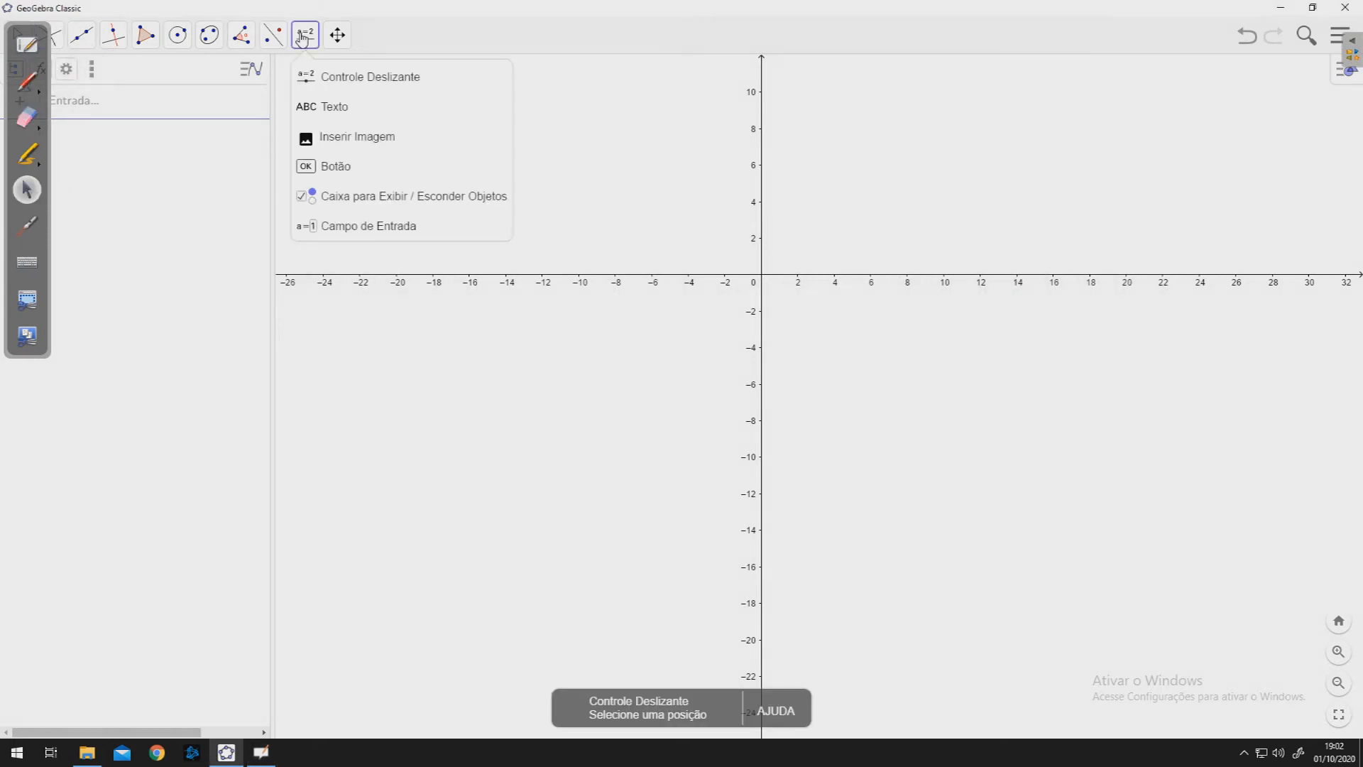
{"action": "left_click", "coordinate": [358, 82]}
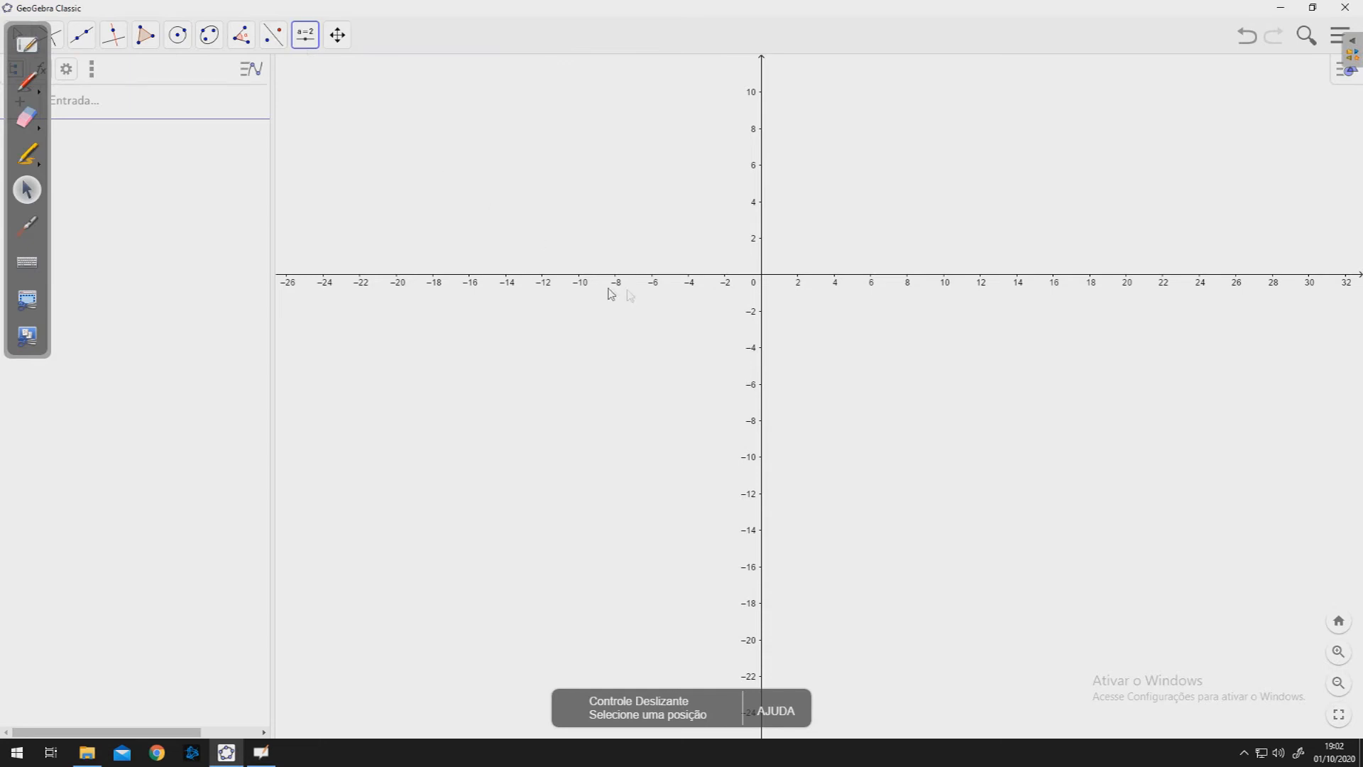
{"action": "left_click", "coordinate": [967, 476]}
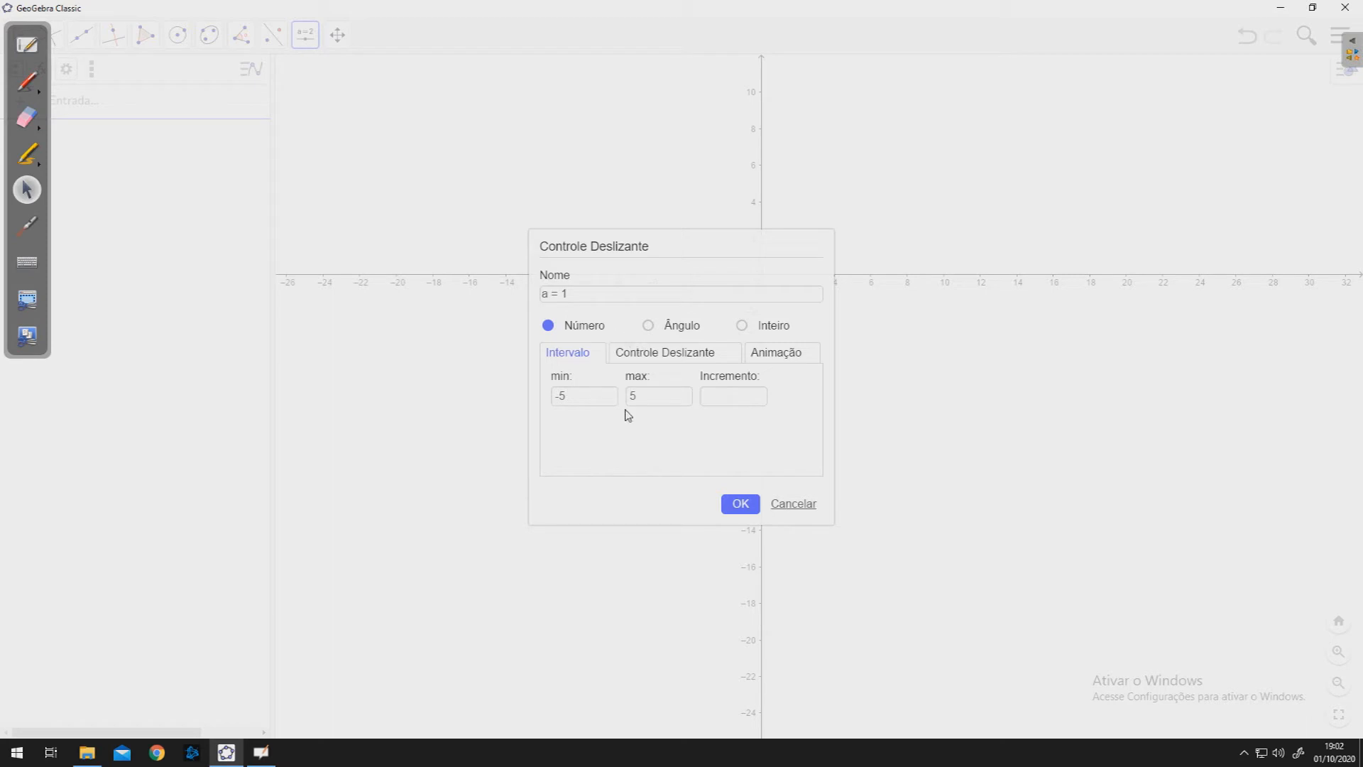
{"action": "left_click", "coordinate": [718, 397]}
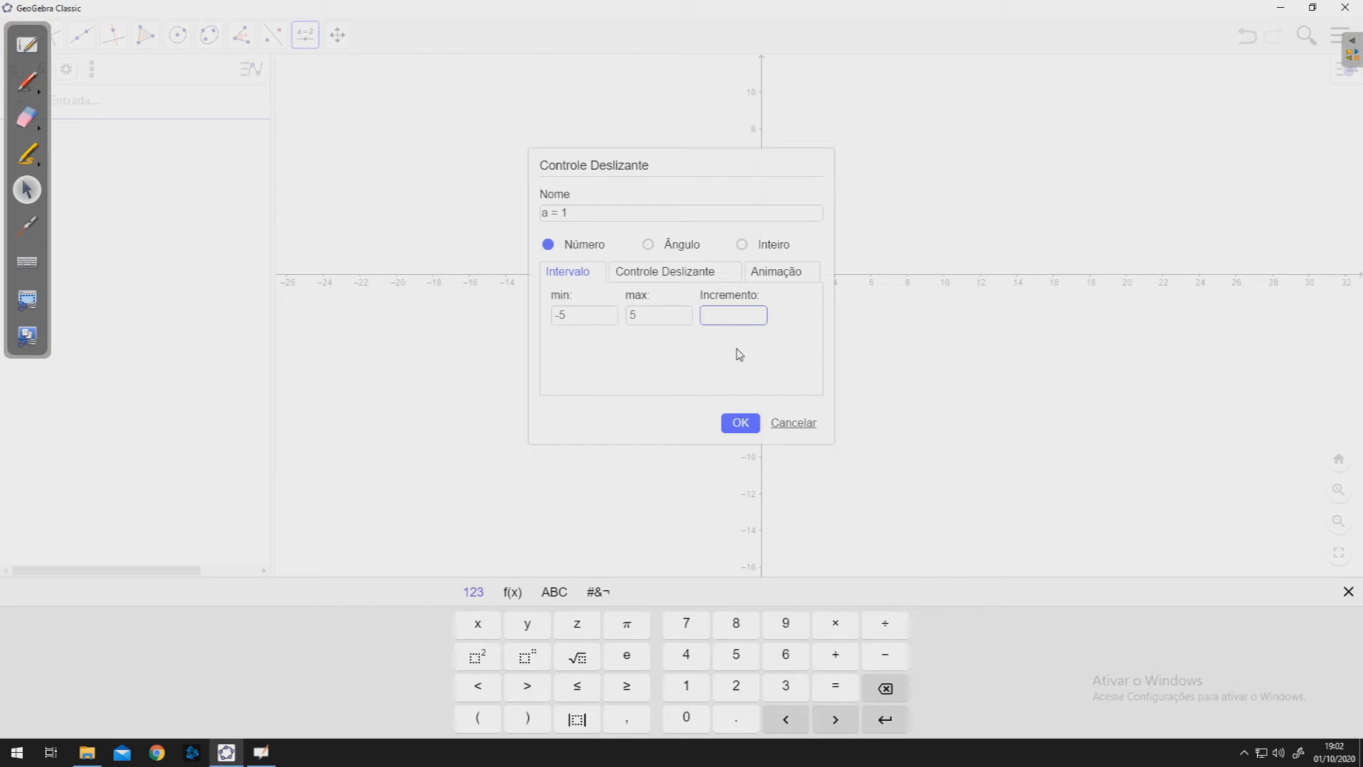
{"action": "type", "text": "0,1"}
{"action": "left_click", "coordinate": [746, 423]}
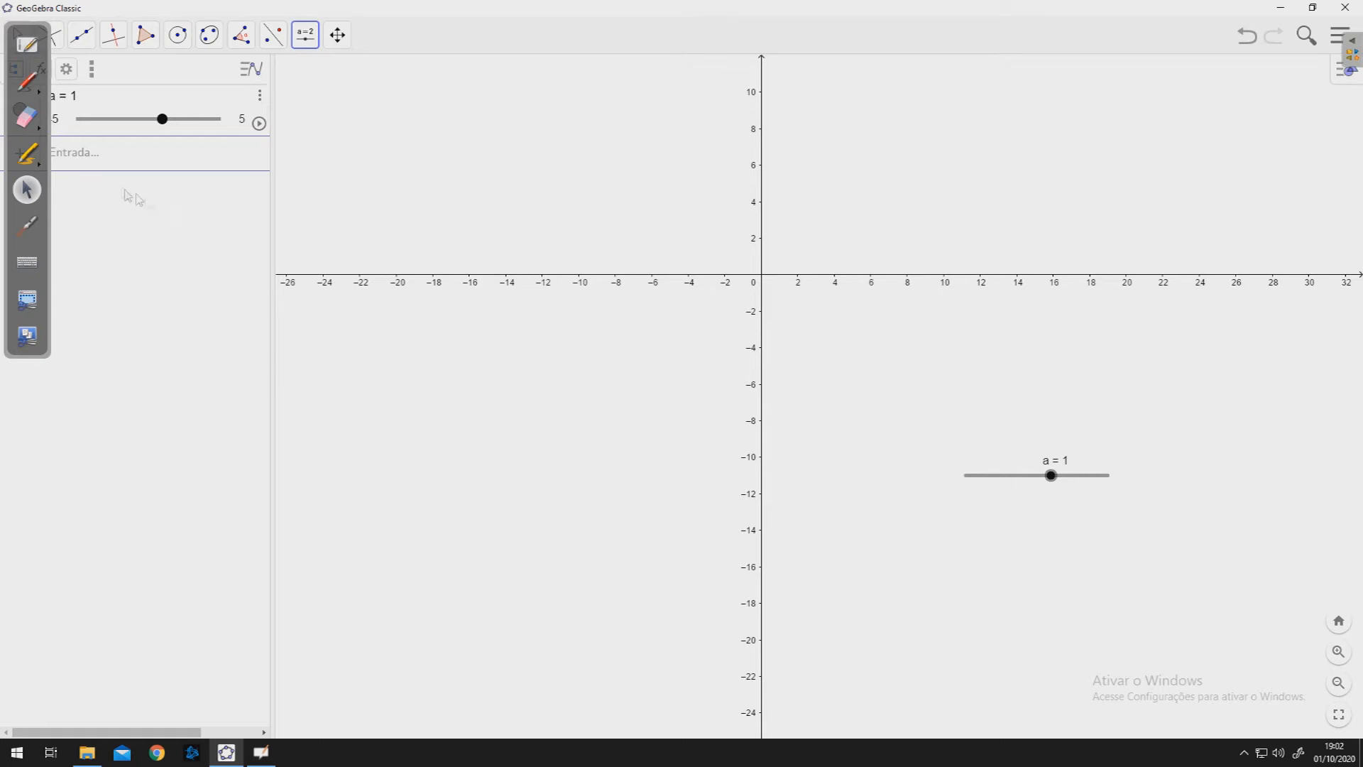
- Plot the function ax² + 2x − 5 so that its leading coefficient follows slider a
{"action": "left_click", "coordinate": [112, 160]}
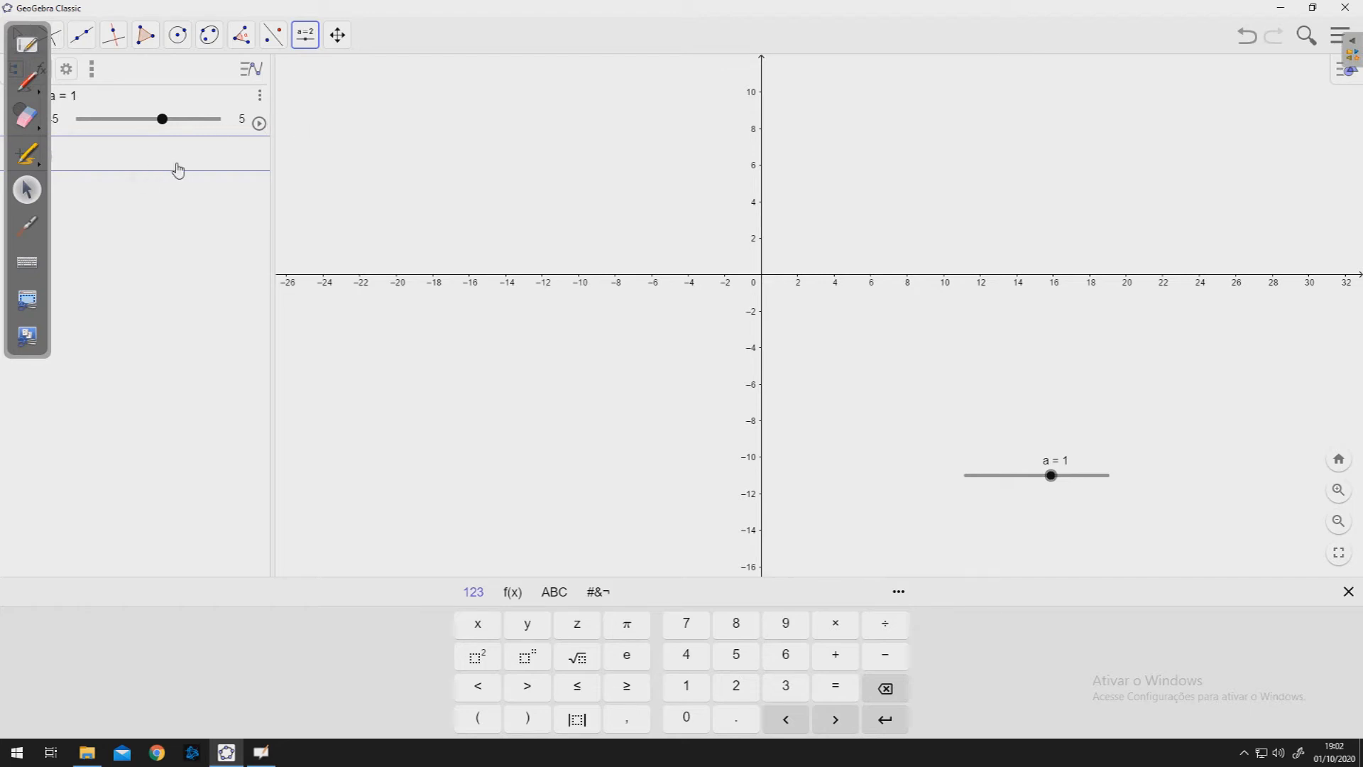
{"action": "type", "text": "ax^2"}
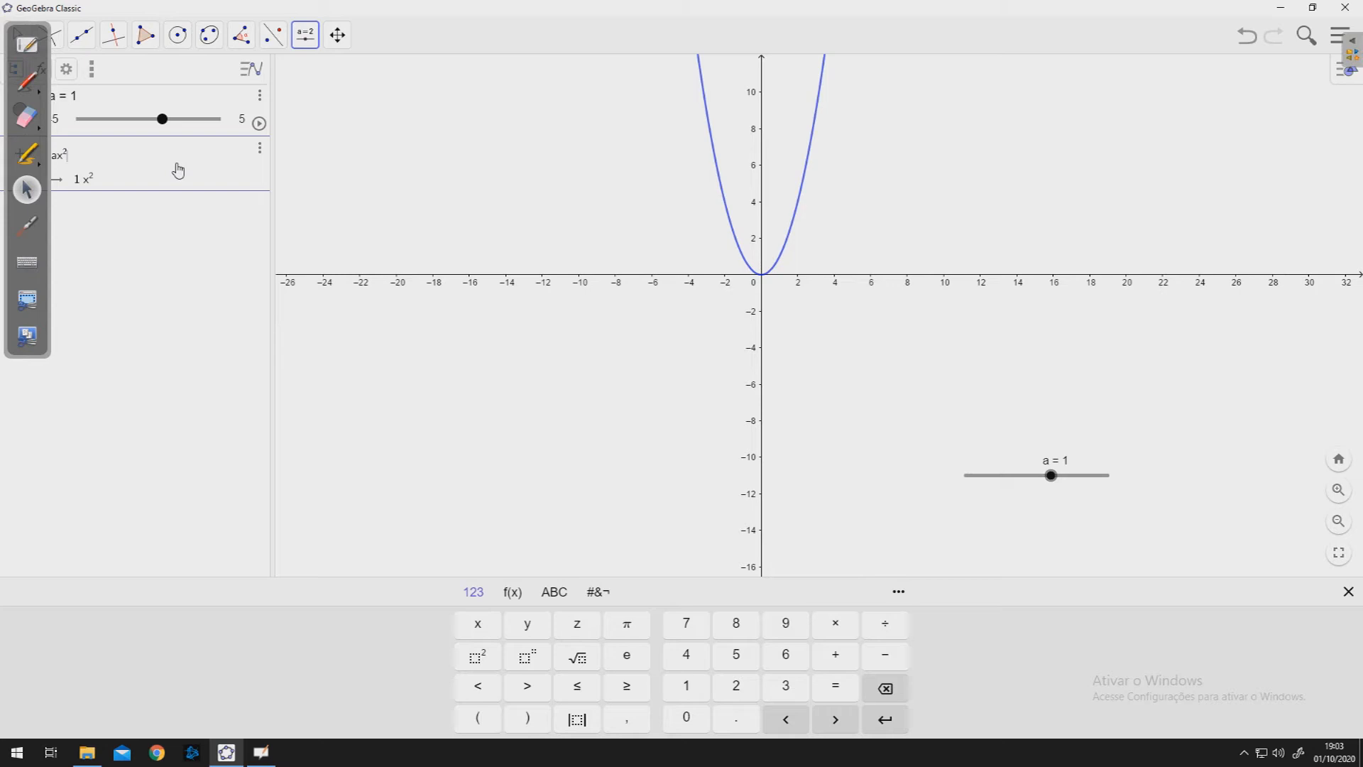
{"action": "type", "text": "+2"}
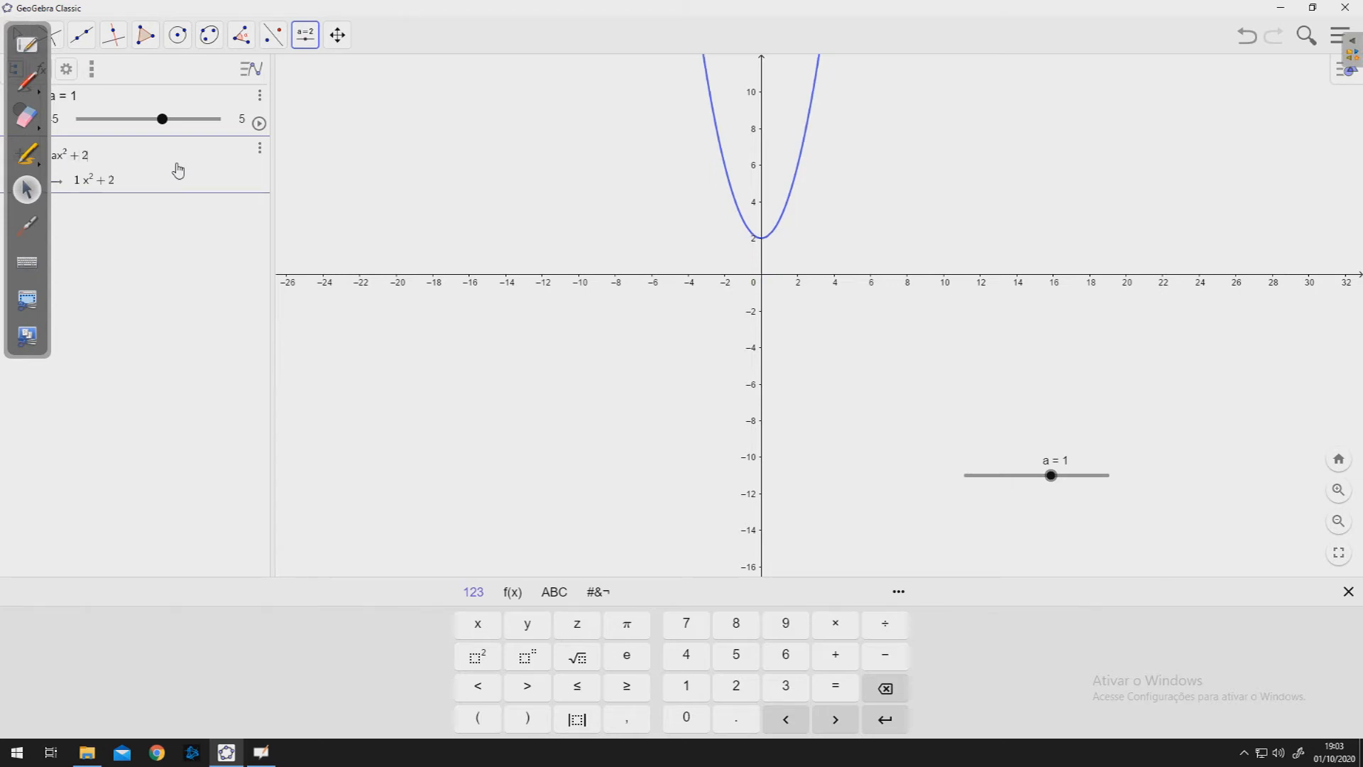
{"action": "type", "text": "x"}
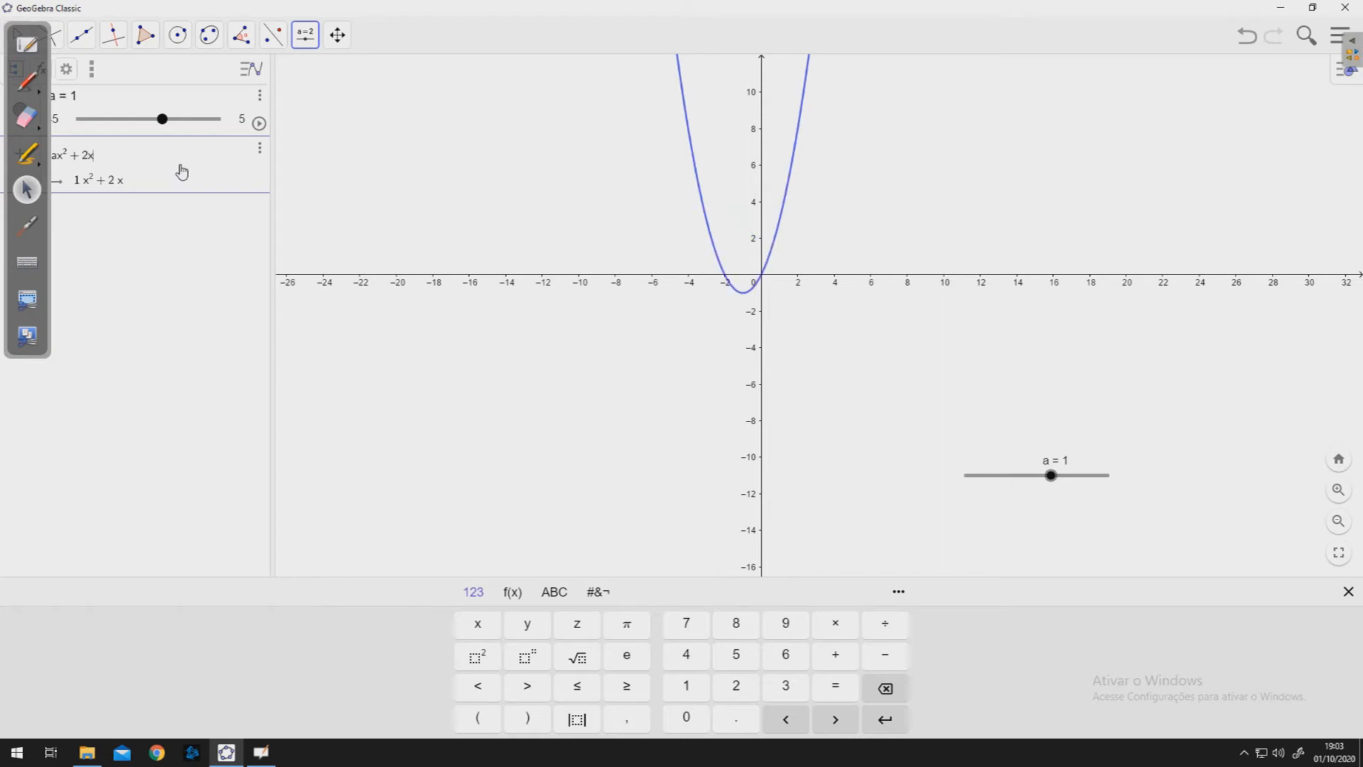
{"action": "type", "text": "-5"}
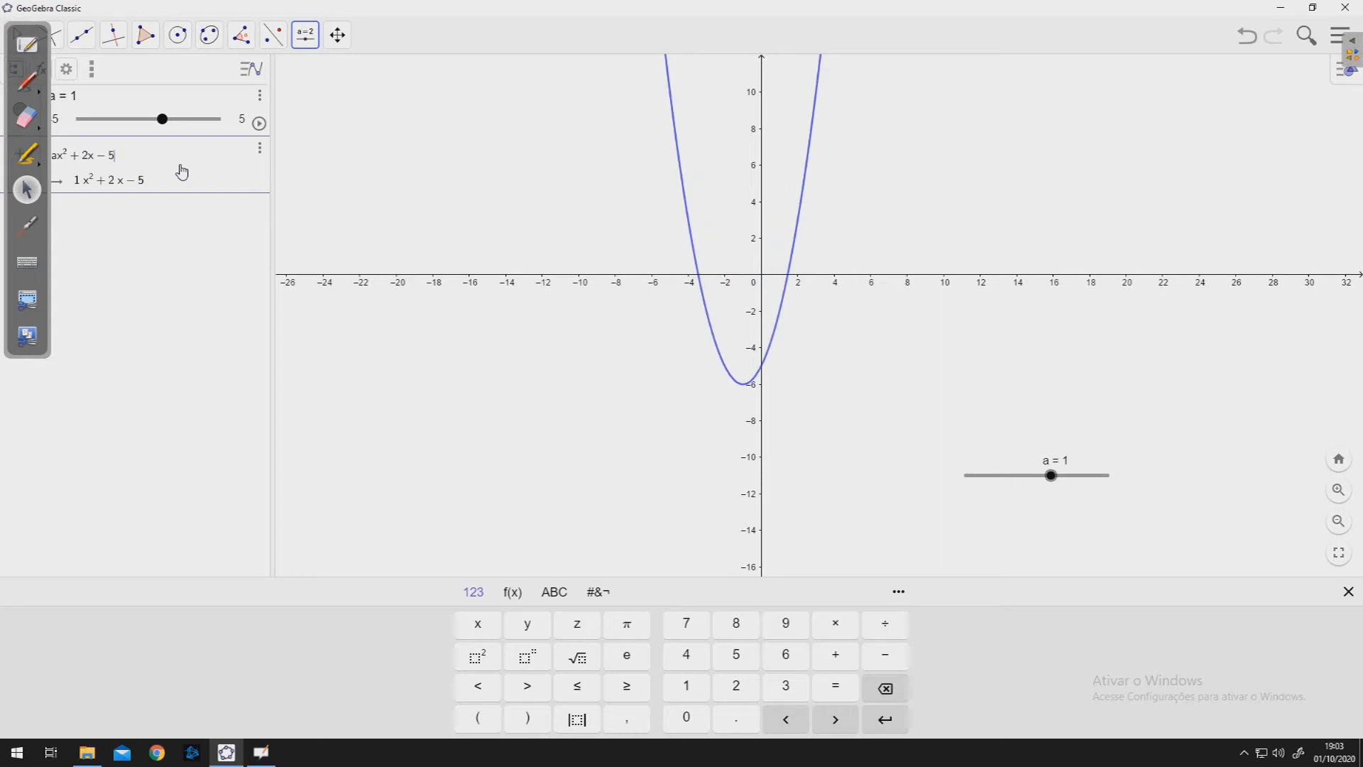
{"action": "key", "text": "Return"}
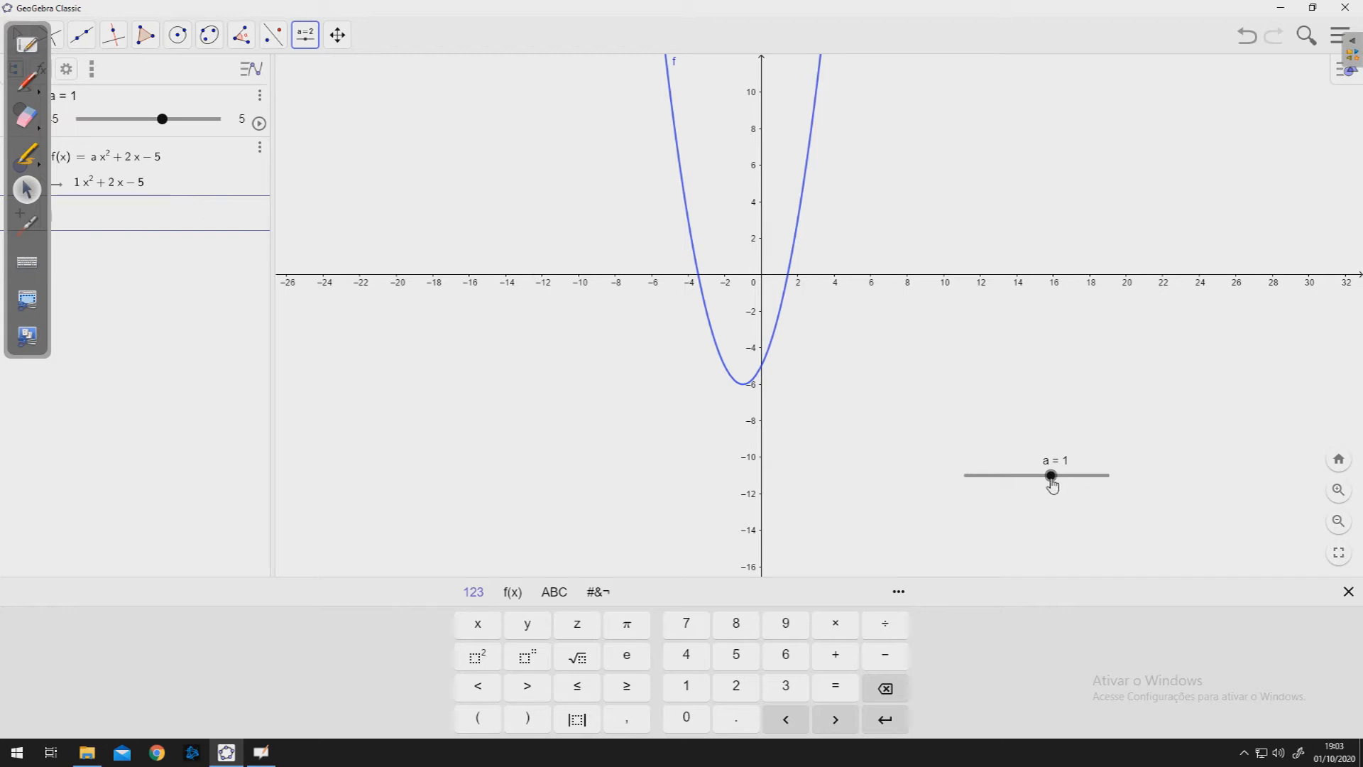
- Set slider a to 2 on the graph
{"action": "left_click_drag", "start_coordinate": [1051, 483], "coordinate": [1065, 483]}
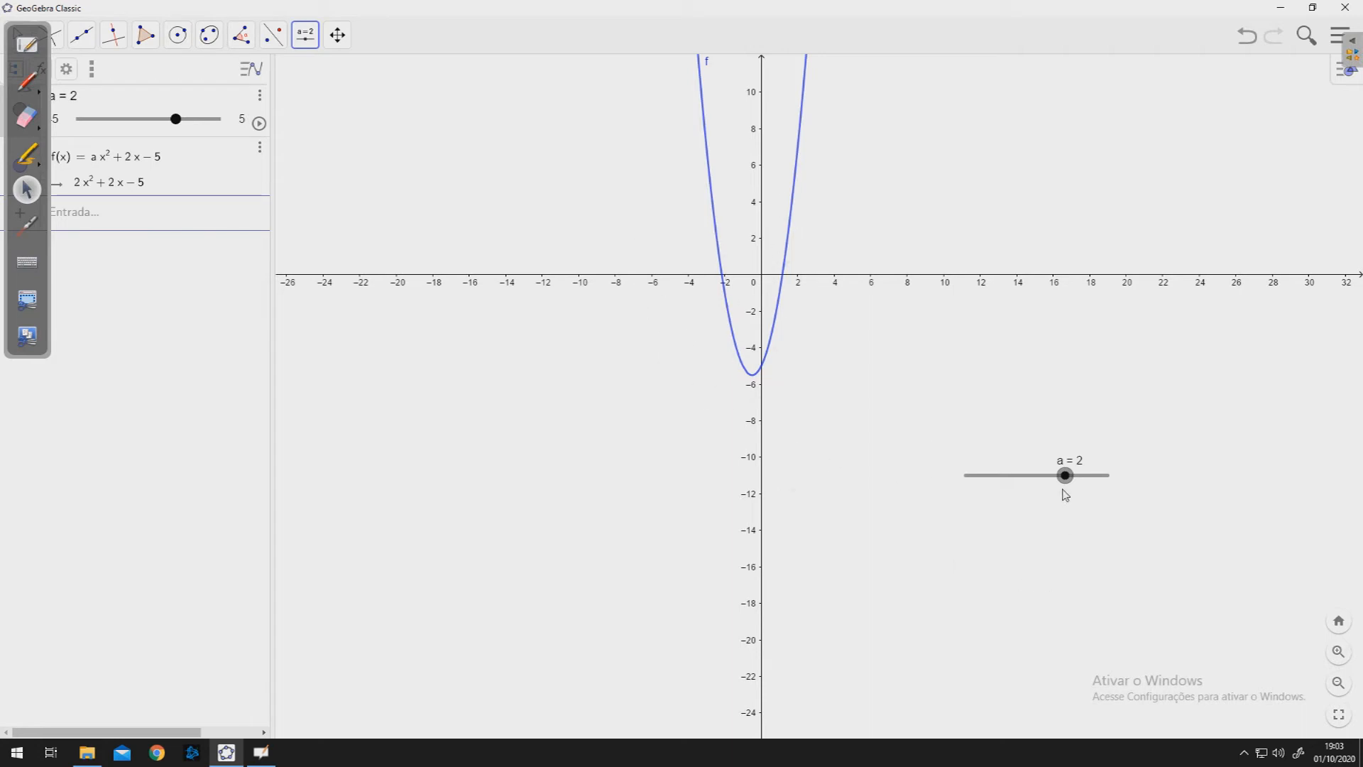
- Vary slider a on the graph through 4.8, 0.2, 0, −0.2 and −1, finishing at 0.5
{"action": "left_click_drag", "start_coordinate": [1067, 480], "coordinate": [1106, 481]}
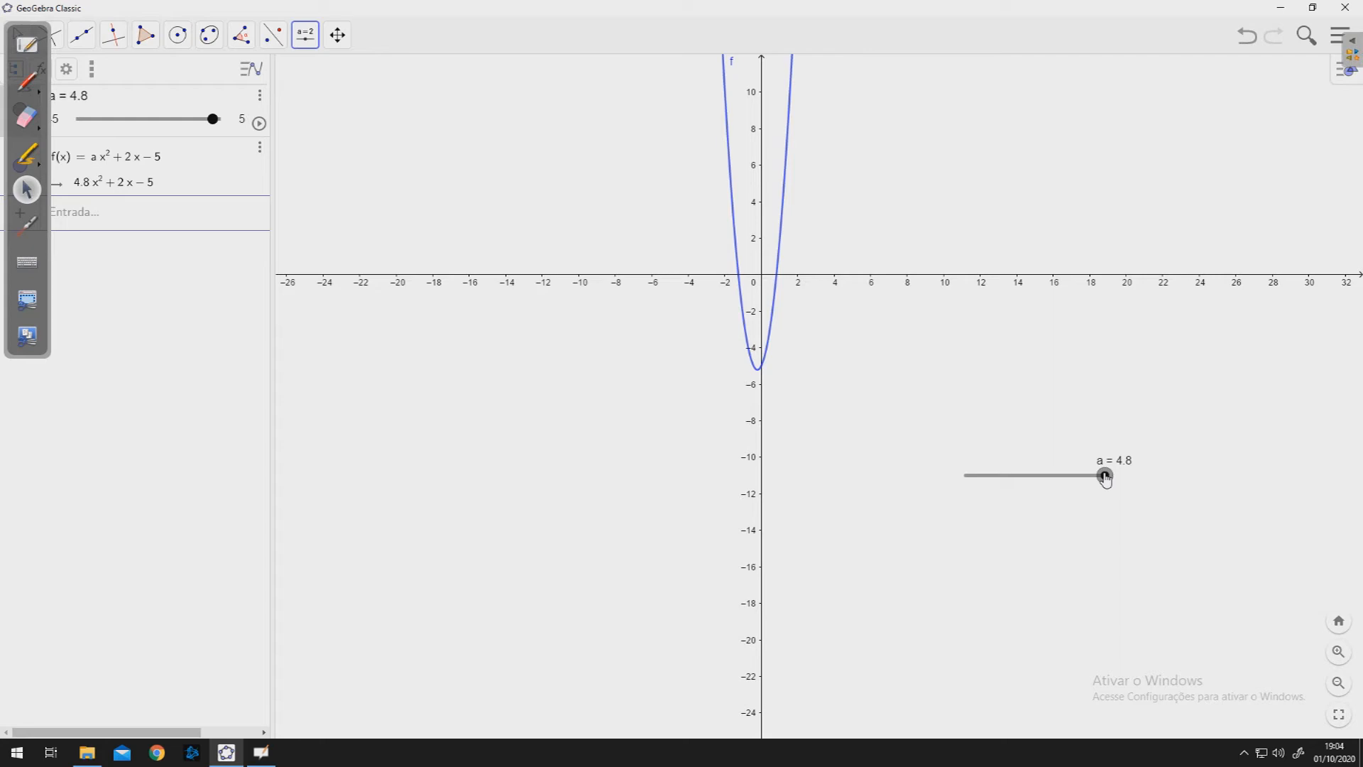
{"action": "left_click_drag", "start_coordinate": [1105, 479], "coordinate": [1041, 481]}
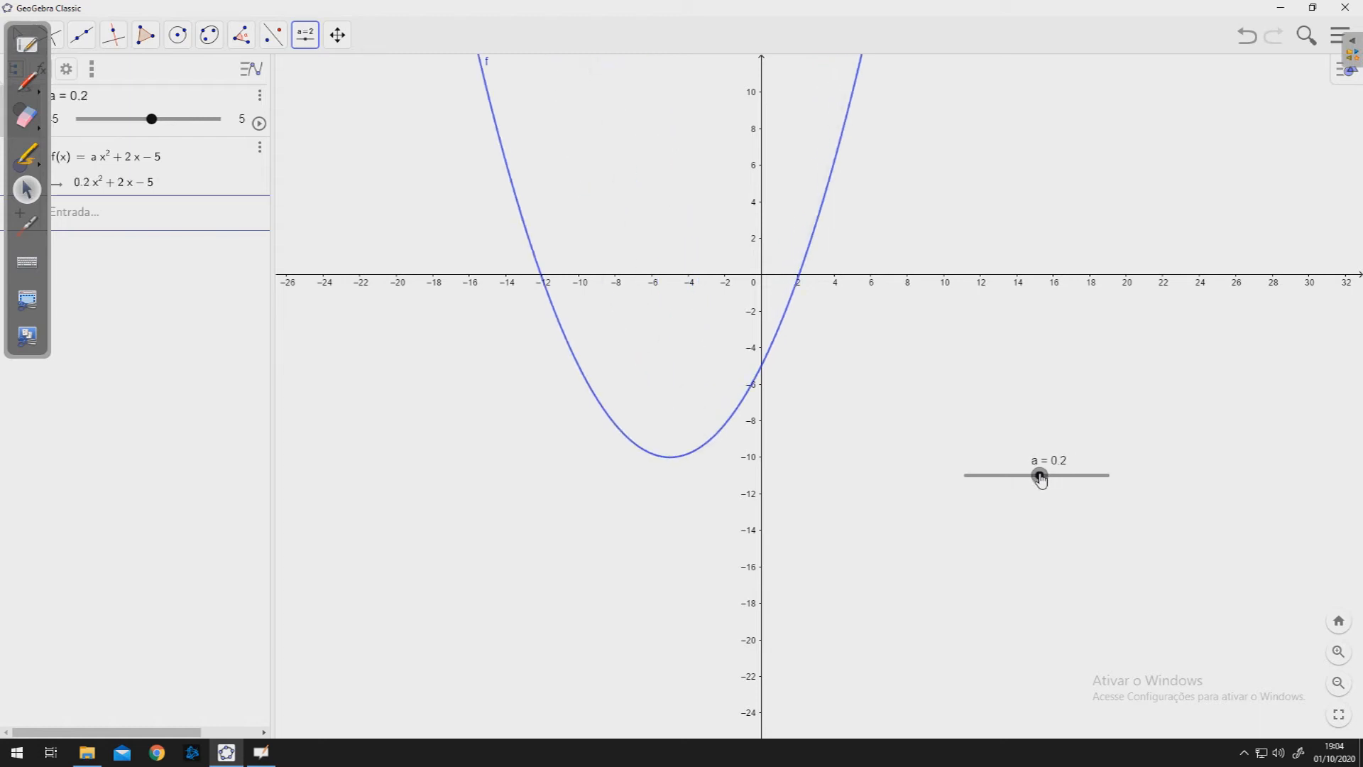
{"action": "left_click_drag", "start_coordinate": [1041, 480], "coordinate": [1038, 481]}
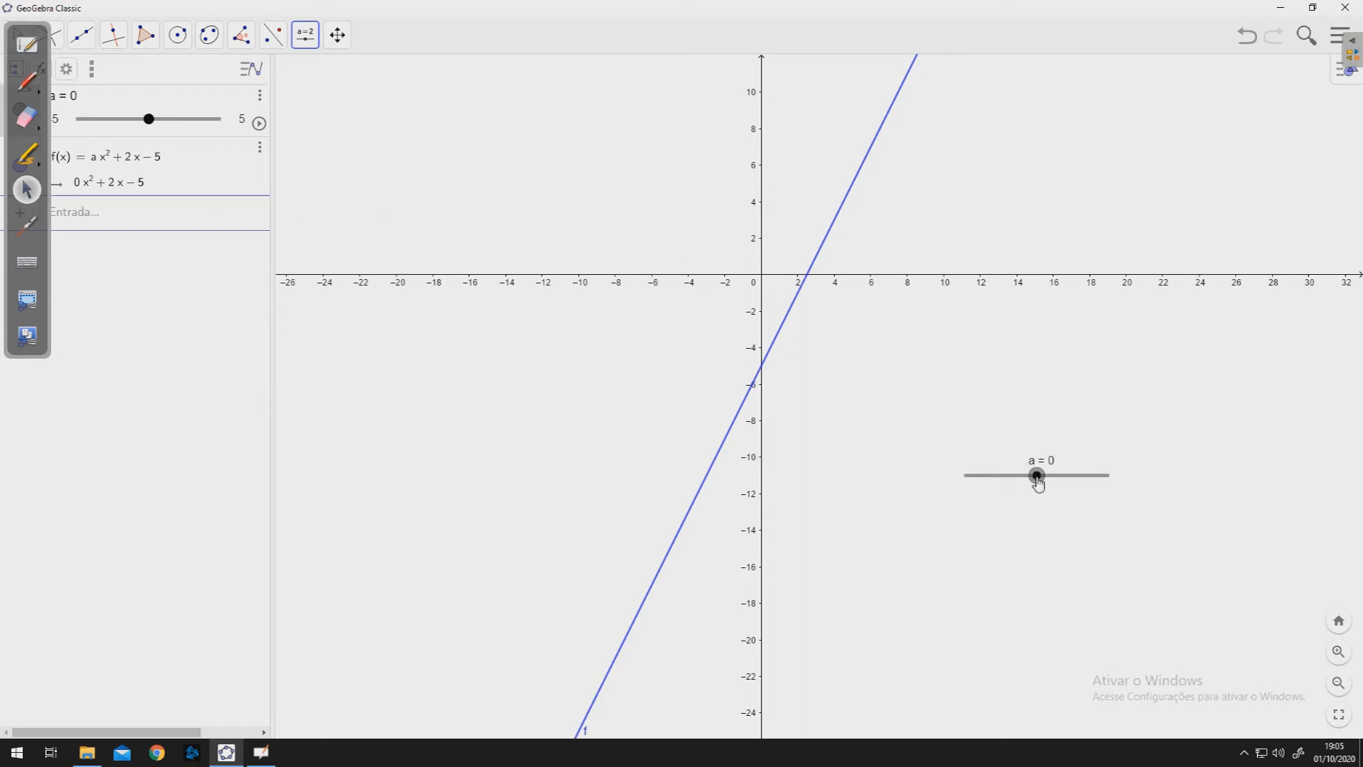
{"action": "left_click_drag", "start_coordinate": [1037, 478], "coordinate": [1034, 477]}
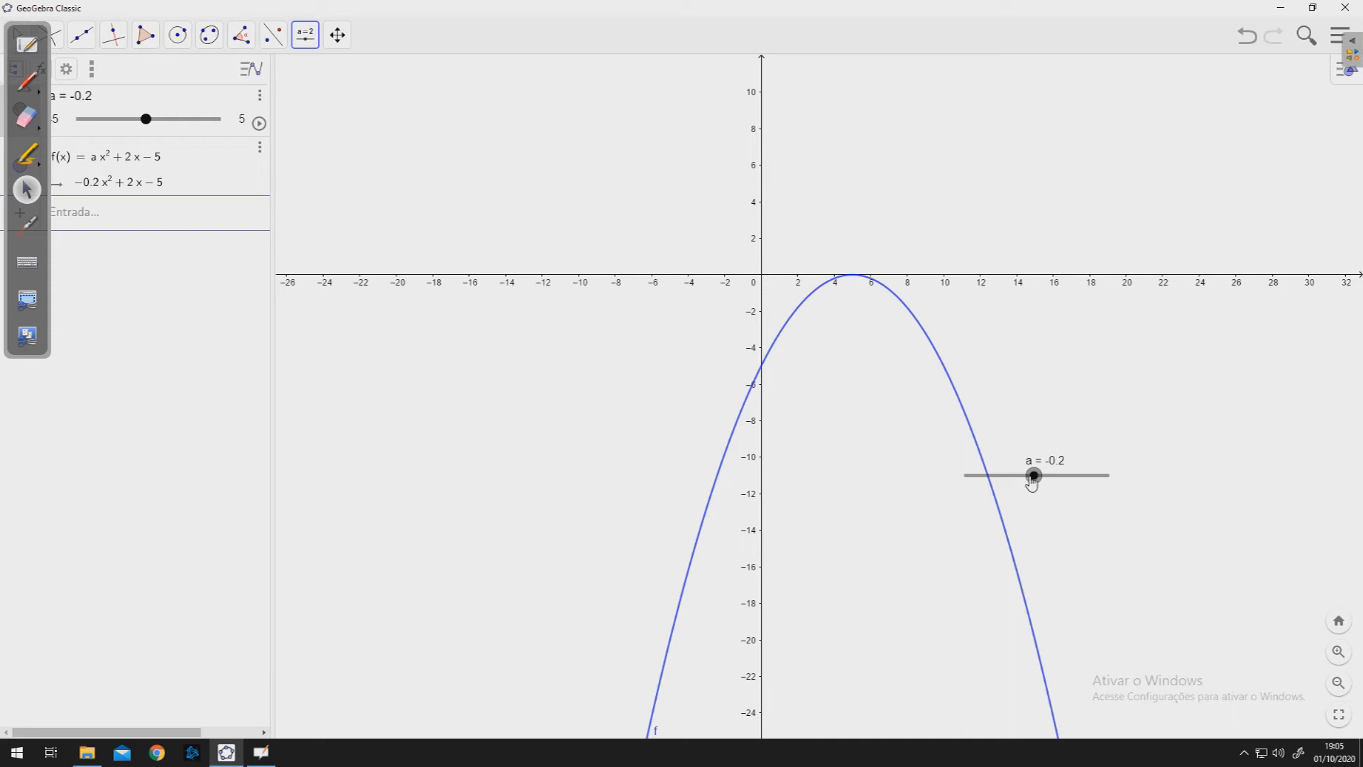
{"action": "left_click_drag", "start_coordinate": [1033, 481], "coordinate": [1024, 481]}
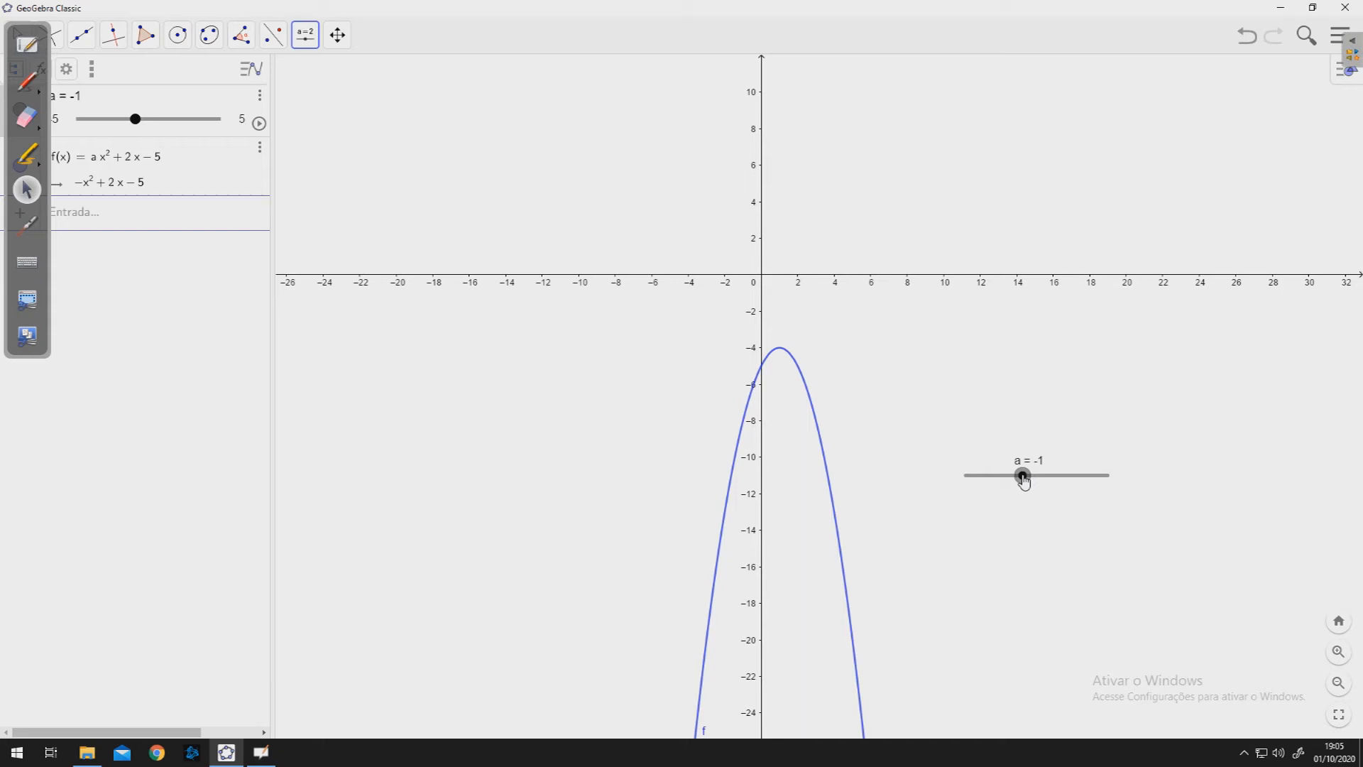
{"action": "mouse_move", "coordinate": [1024, 480]}
{"action": "left_mouse_down"}
{"action": "mouse_move", "coordinate": [973, 487]}
{"action": "mouse_move", "coordinate": [1092, 489]}
{"action": "mouse_move", "coordinate": [986, 488]}
{"action": "mouse_move", "coordinate": [1077, 478]}
{"action": "mouse_move", "coordinate": [1001, 477]}
{"action": "mouse_move", "coordinate": [1058, 478]}
{"action": "mouse_move", "coordinate": [1044, 485]}
{"action": "left_mouse_up"}
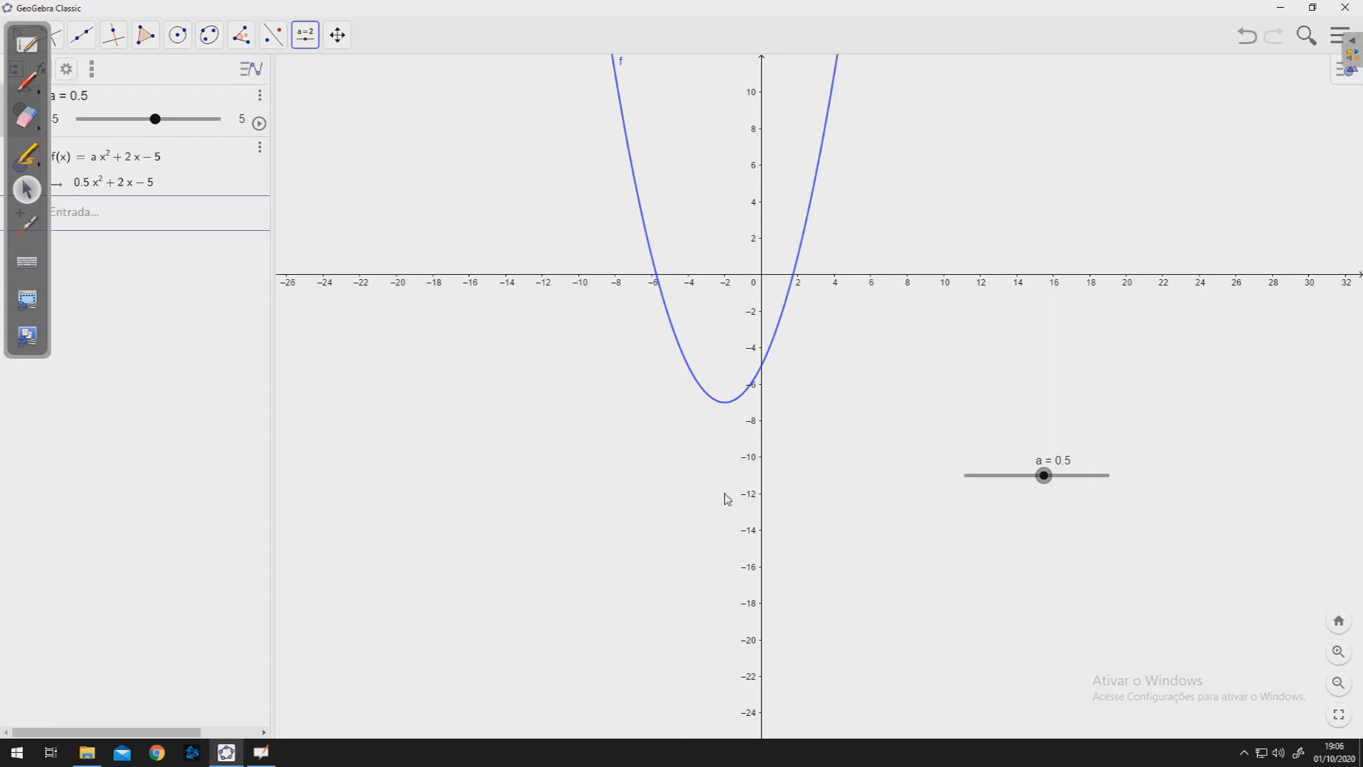
- Delete the function ax² + 2x − 5 and slider a
{"action": "left_click", "coordinate": [260, 147]}
{"action": "left_click", "coordinate": [327, 201]}
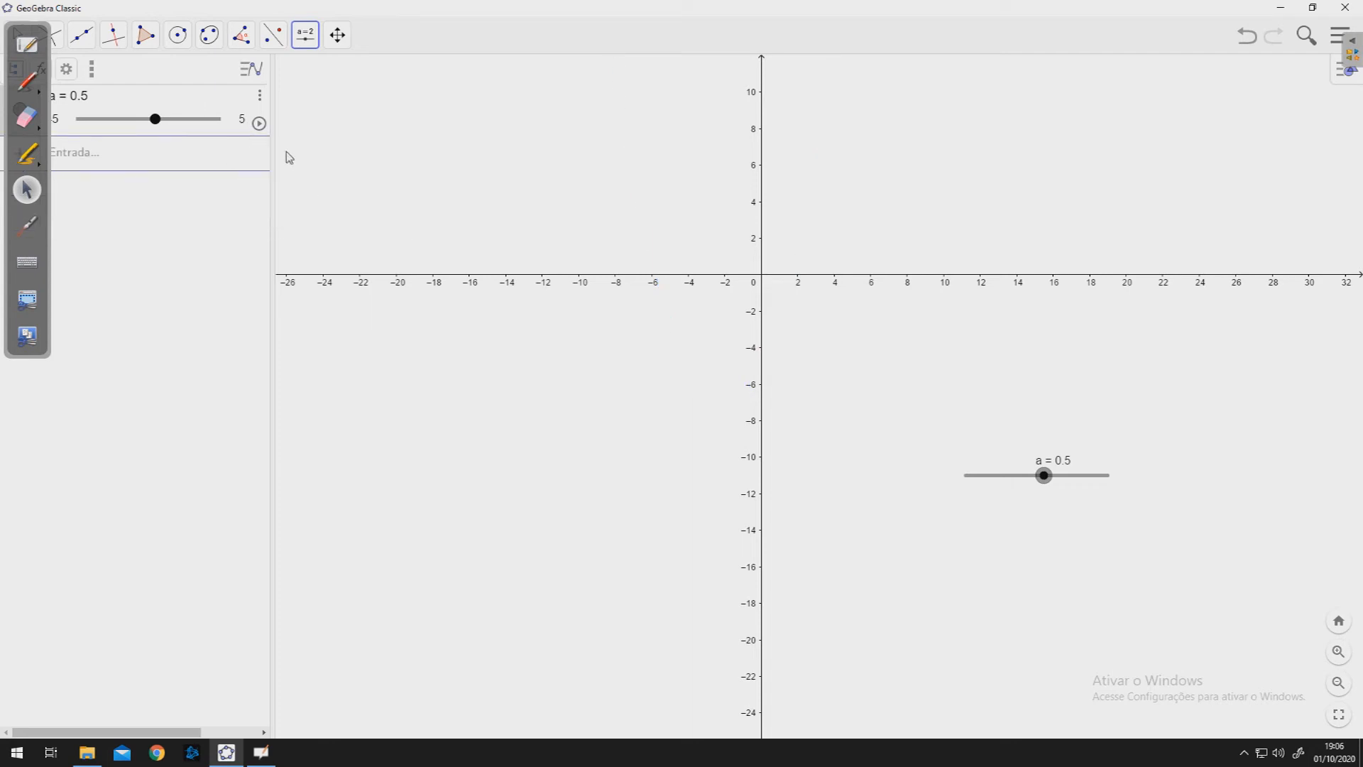
{"action": "left_click", "coordinate": [260, 95]}
{"action": "left_click", "coordinate": [323, 118]}
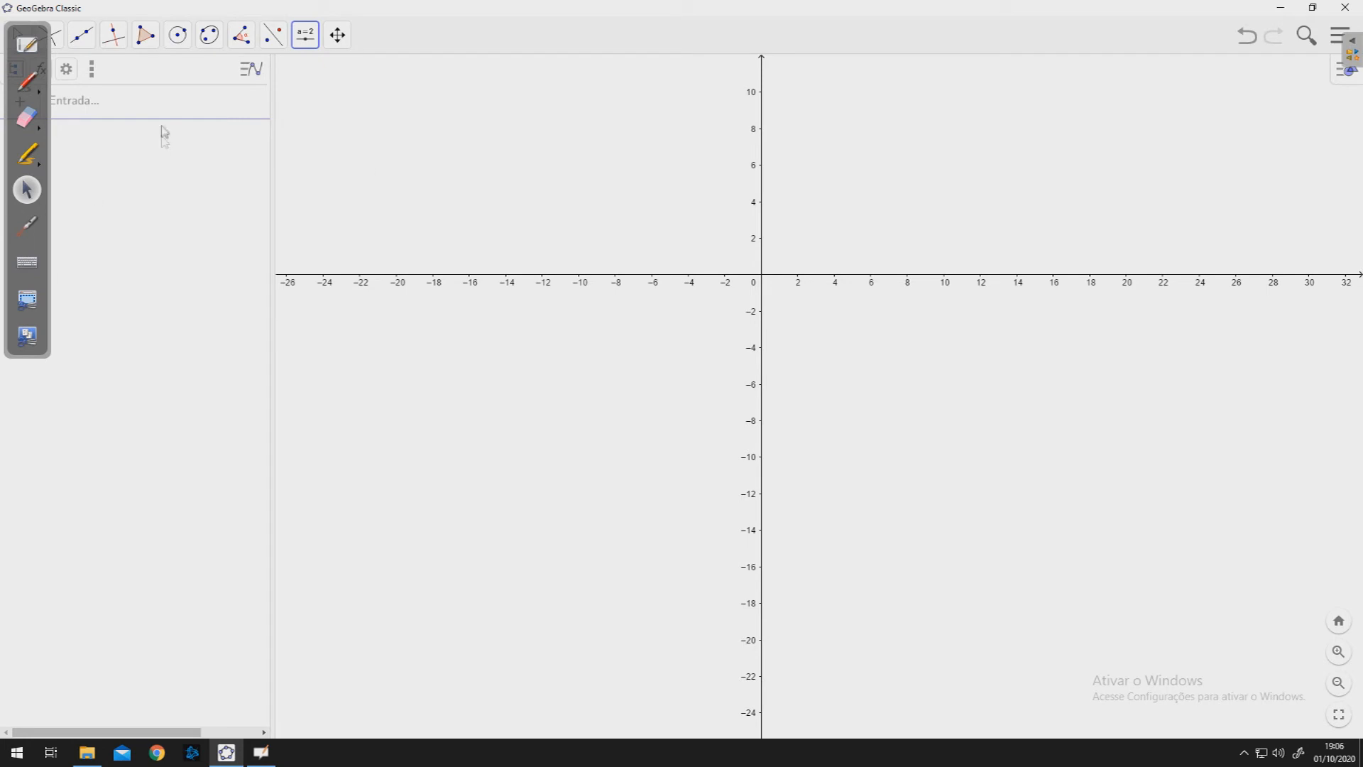
- Plot the quadratic function −x² − 2x + 3
{"action": "left_click", "coordinate": [122, 107]}
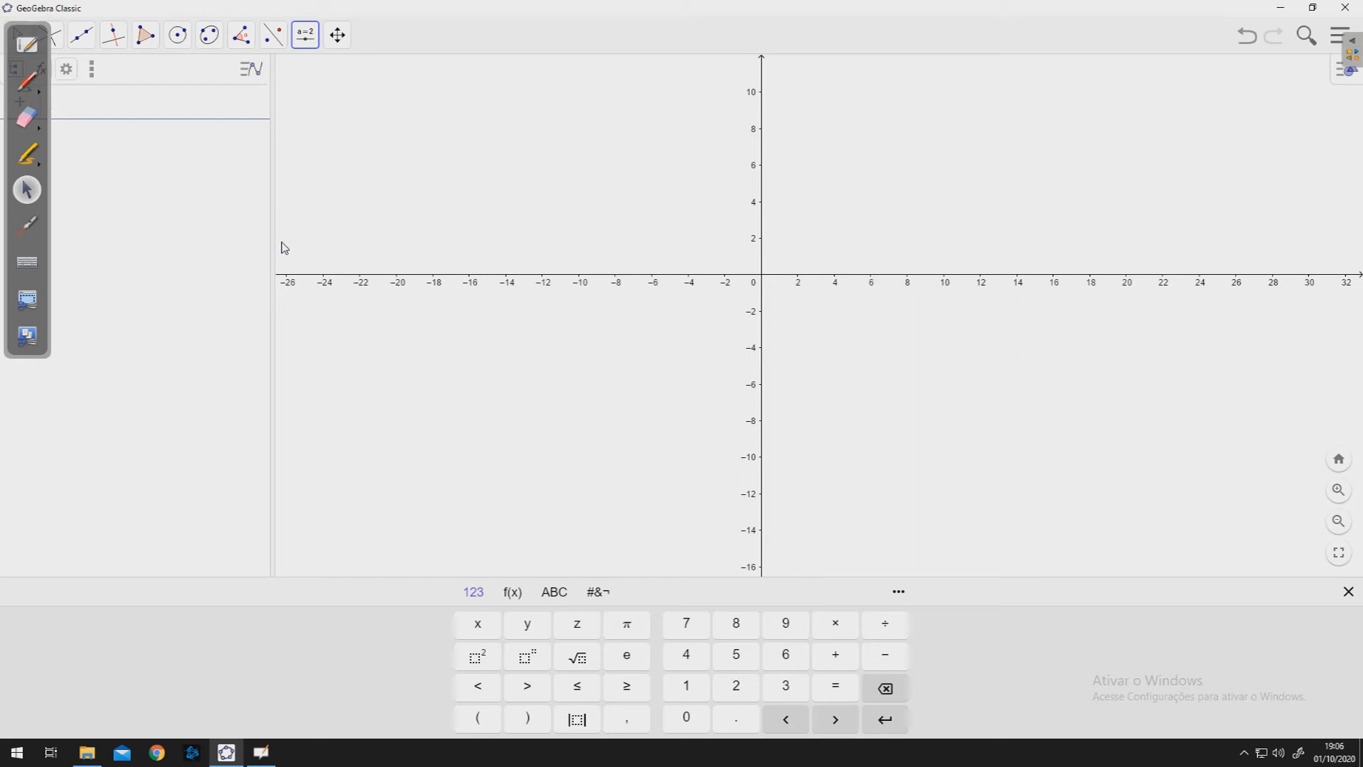
{"action": "type", "text": "-x"}
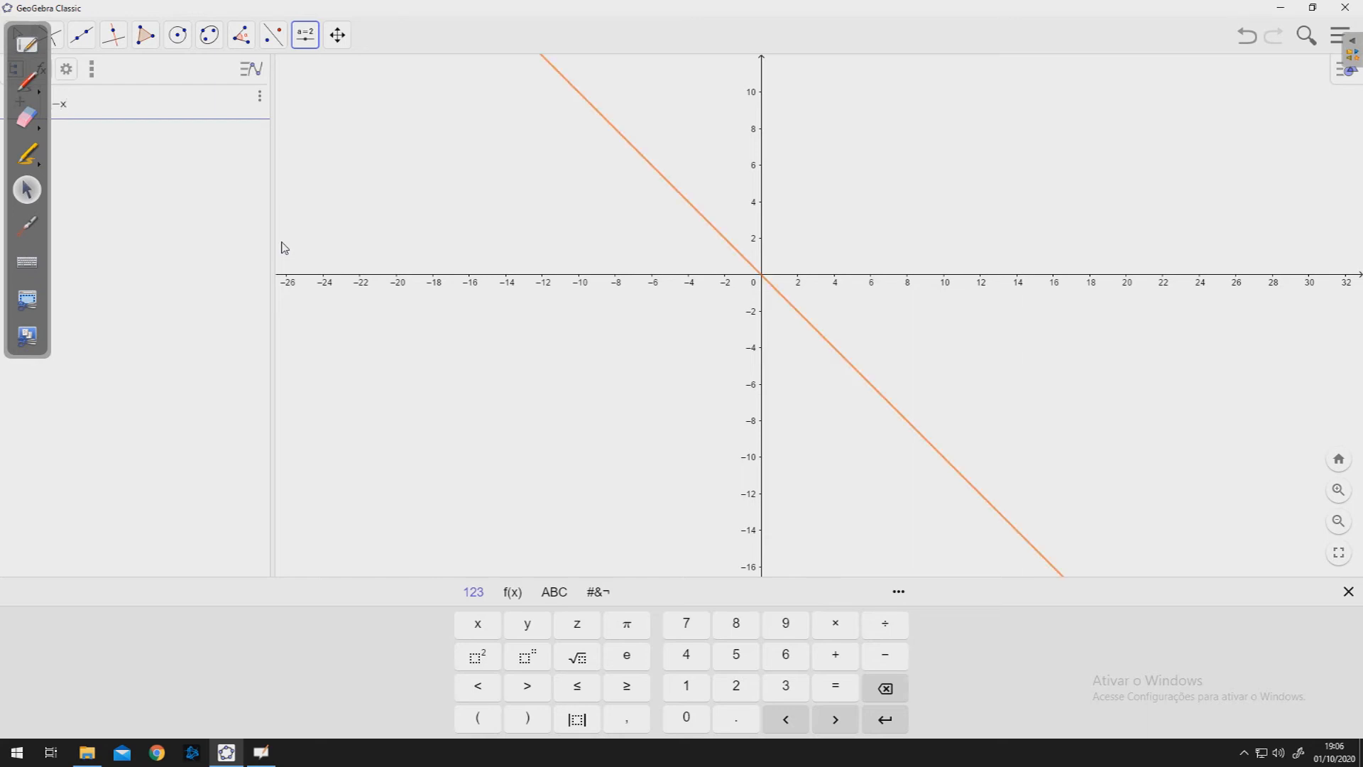
{"action": "type", "text": "2"}
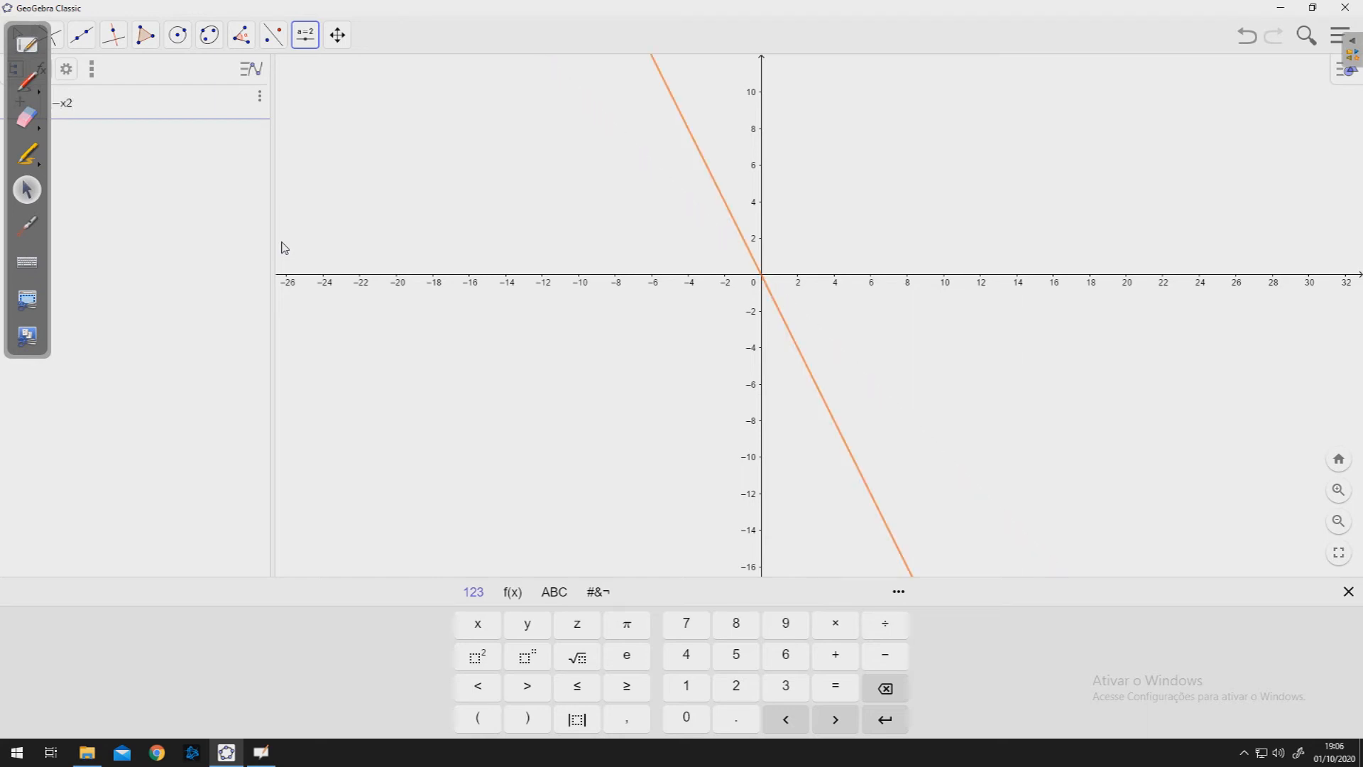
{"action": "key", "text": "BackSpace"}
{"action": "type", "text": "^2"}
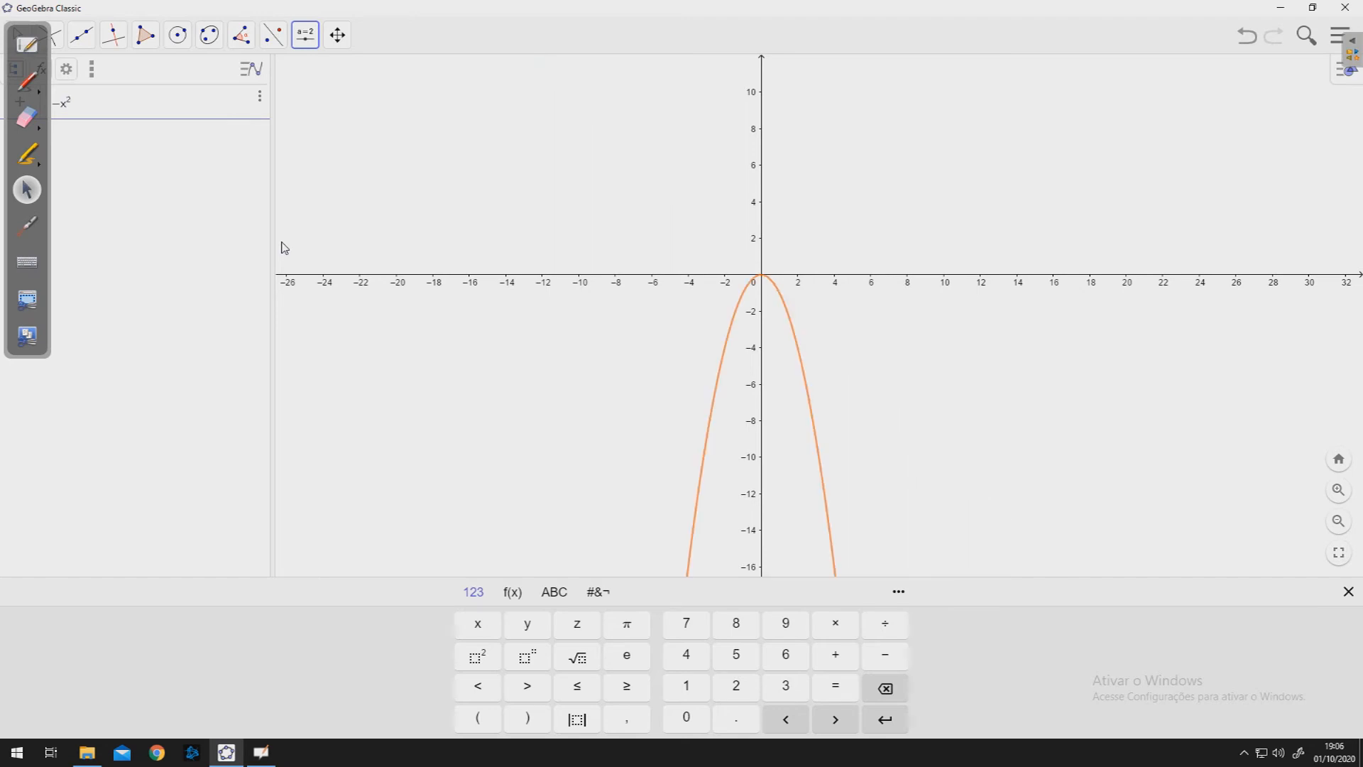
{"action": "type", "text": "-"}
{"action": "type", "text": "2"}
{"action": "type", "text": "x"}
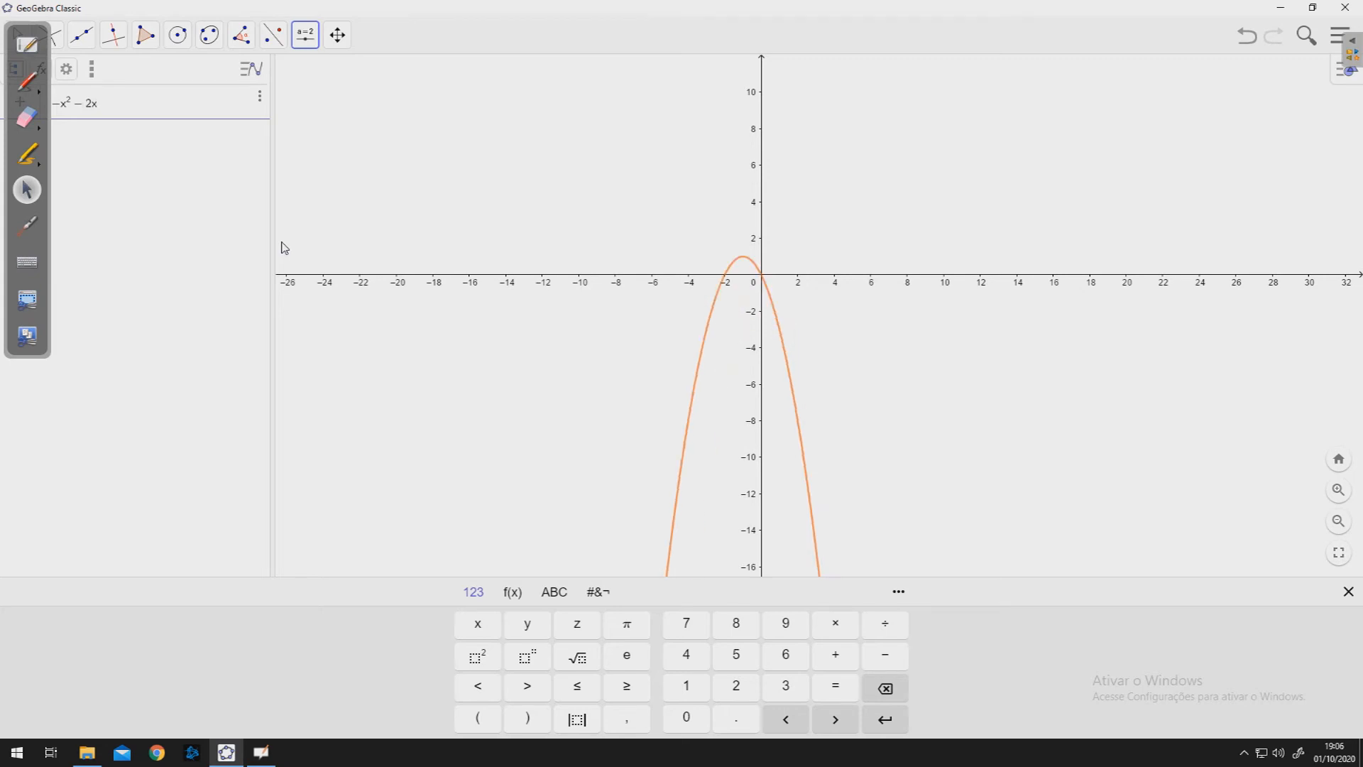
{"action": "type", "text": "+3"}
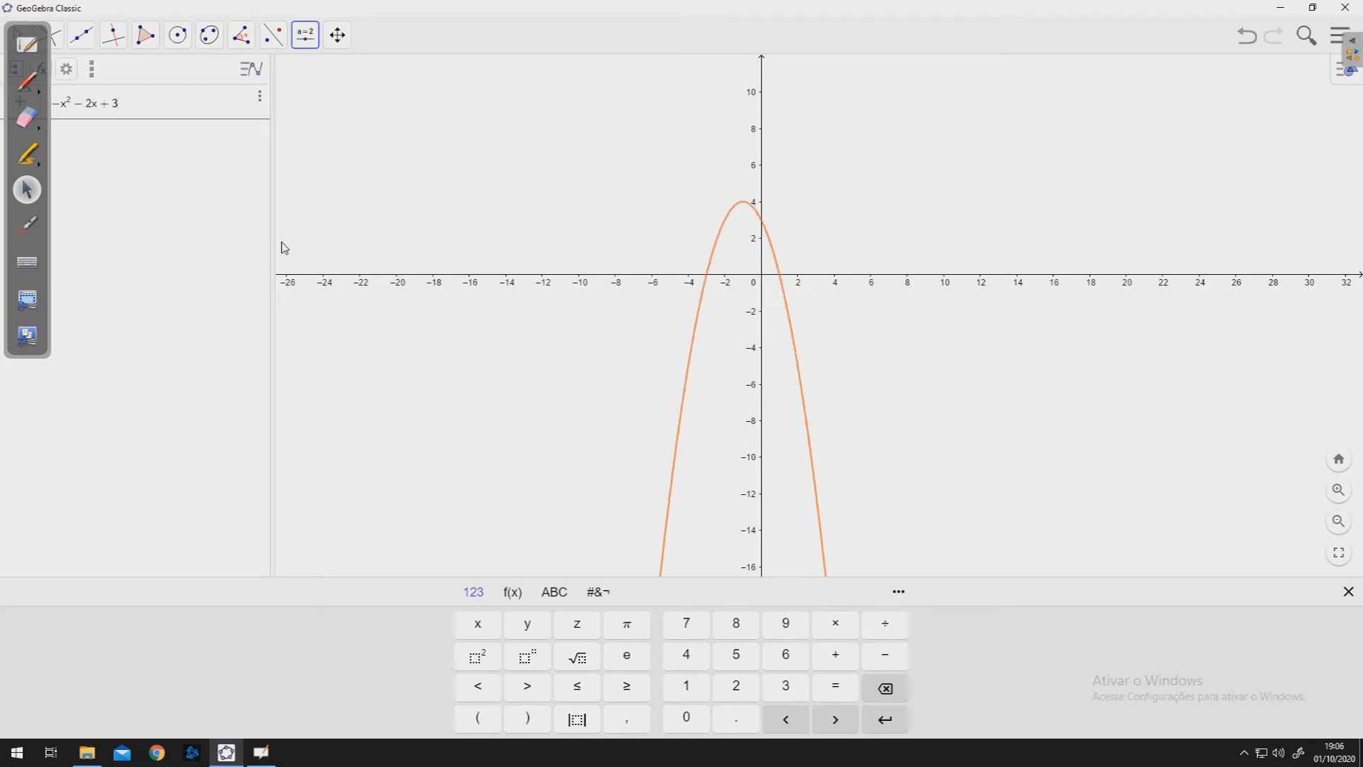
{"action": "key", "text": "Return"}
- Plot a second quadratic function, 2x² + 6x, on the same graph
{"action": "type", "text": "2x"}
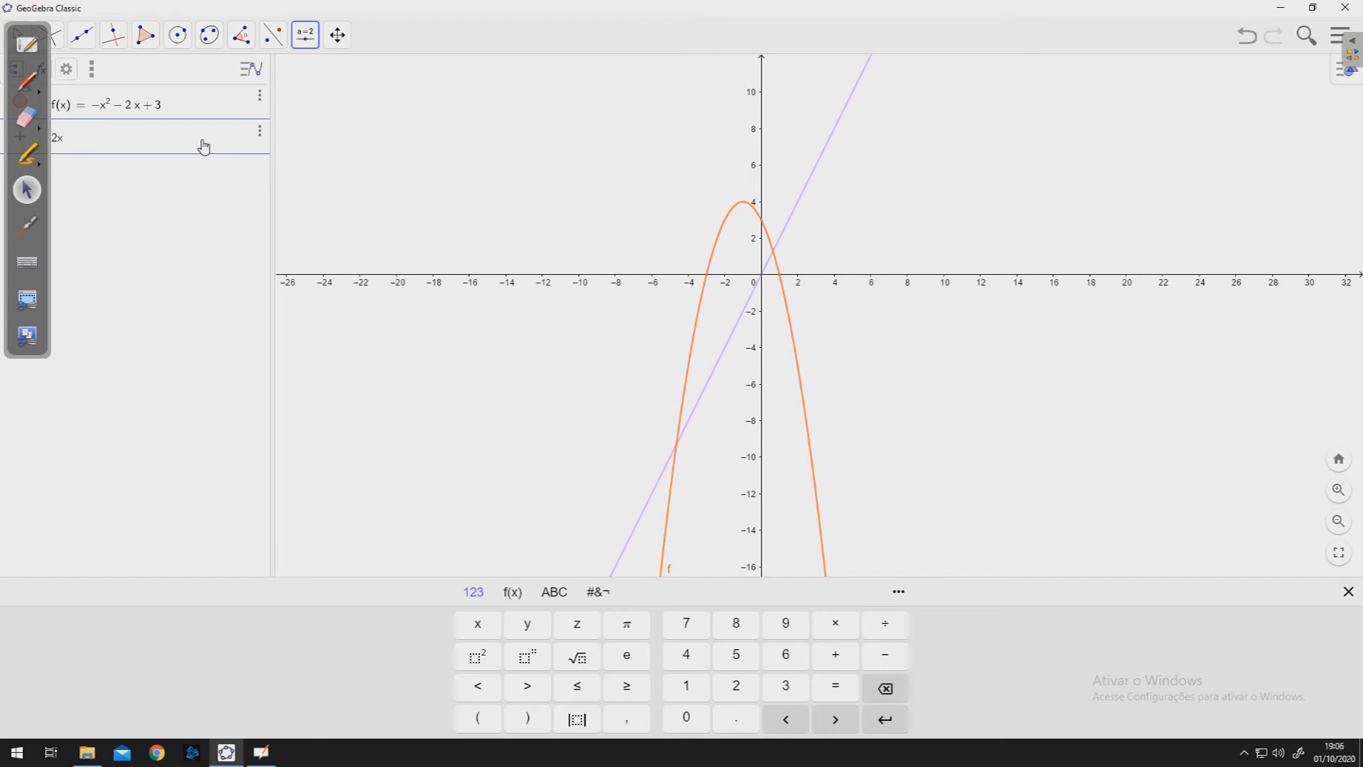
{"action": "type", "text": "^2"}
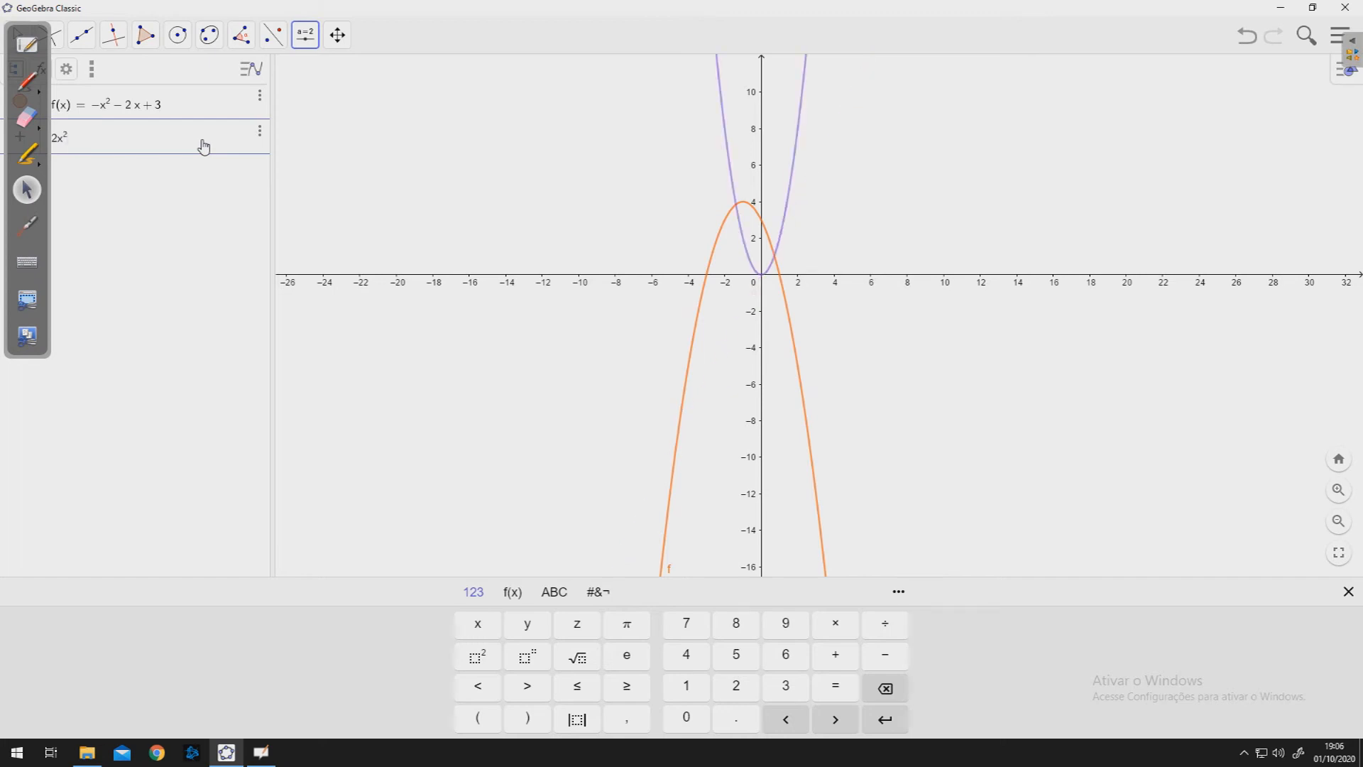
{"action": "type", "text": "+6x"}
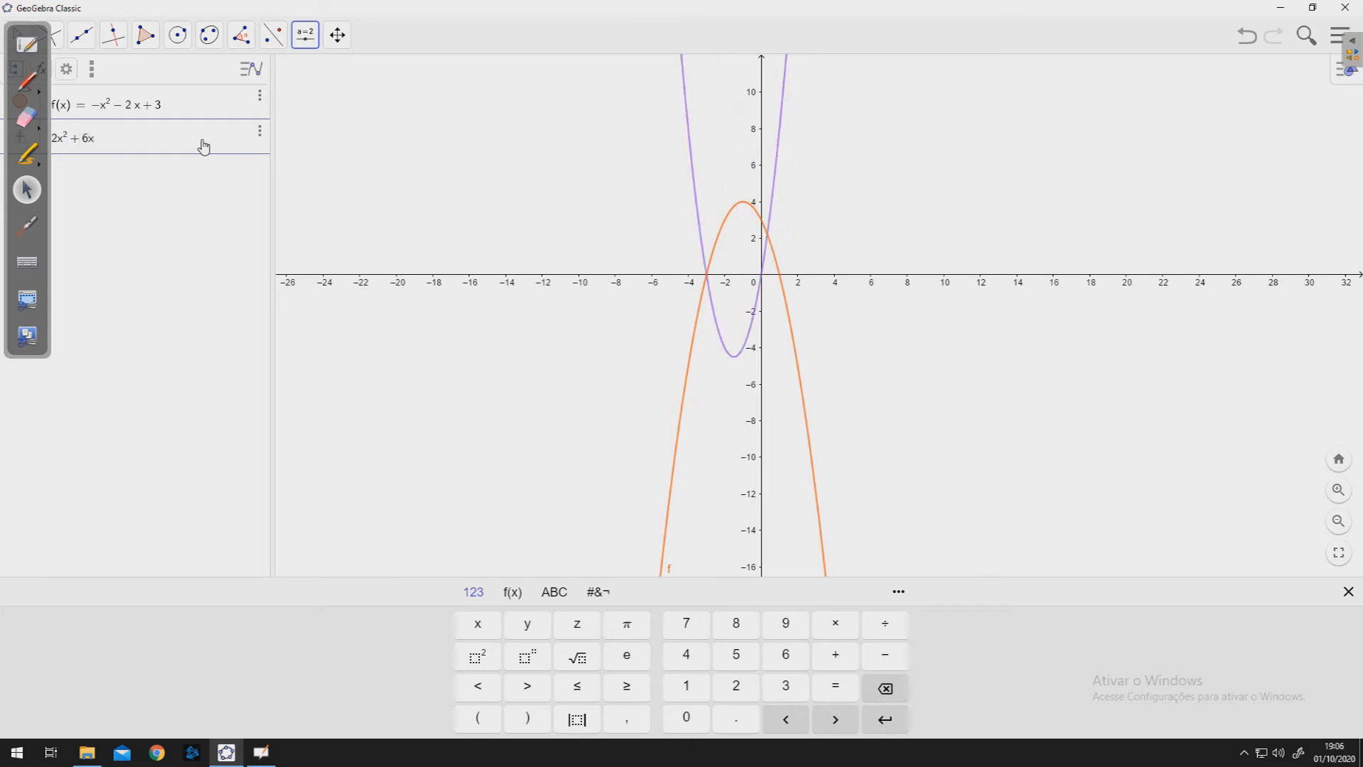
{"action": "key", "text": "Return"}
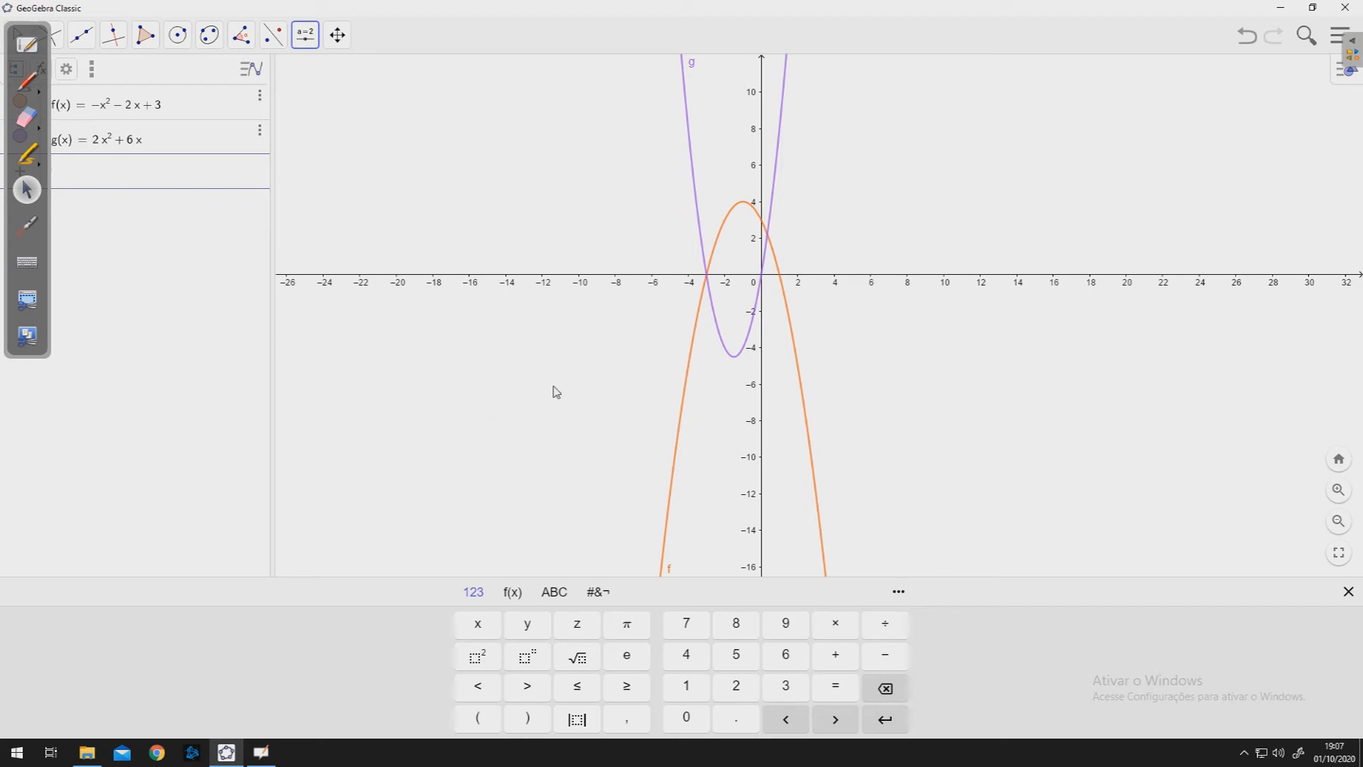
- Mark the intersection points of the two parabolas f and g
{"action": "left_click", "coordinate": [55, 35]}
{"action": "left_click", "coordinate": [100, 166]}
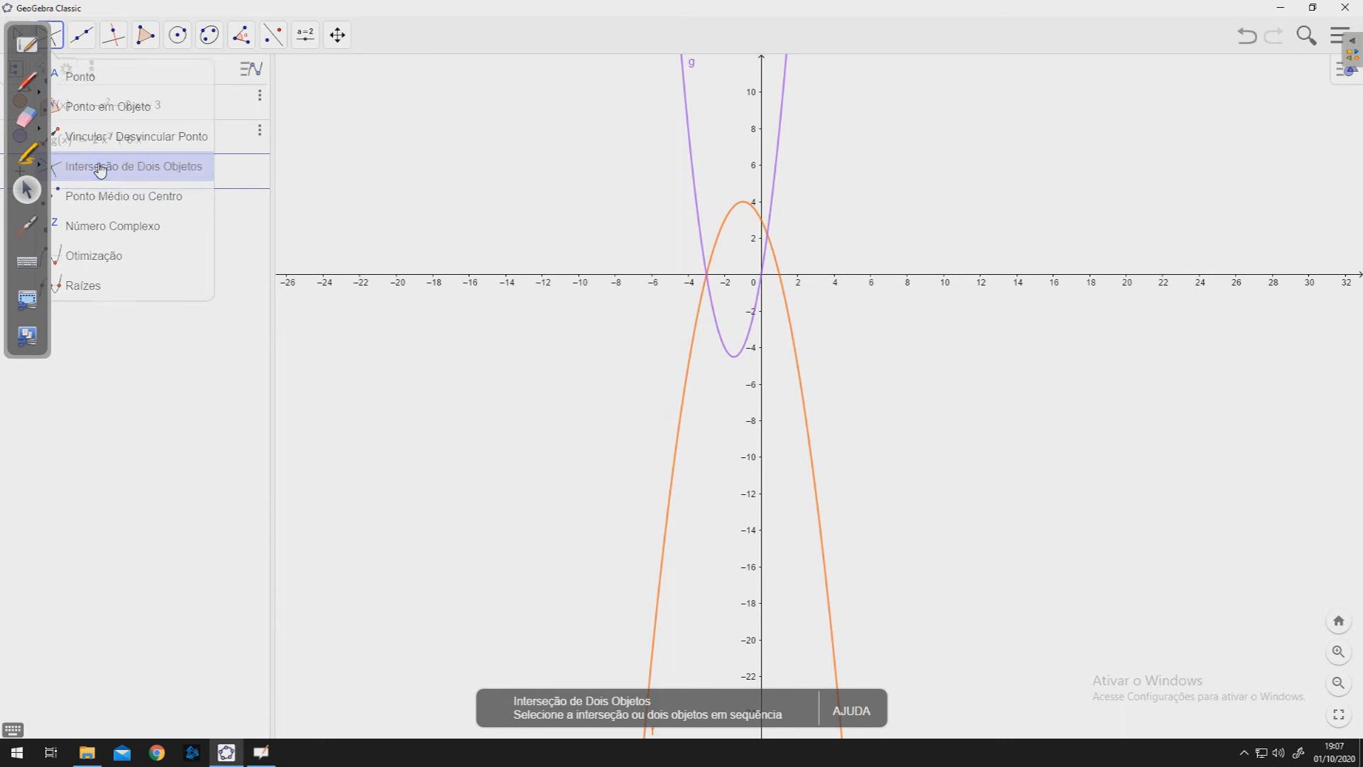
{"action": "left_click", "coordinate": [800, 390]}
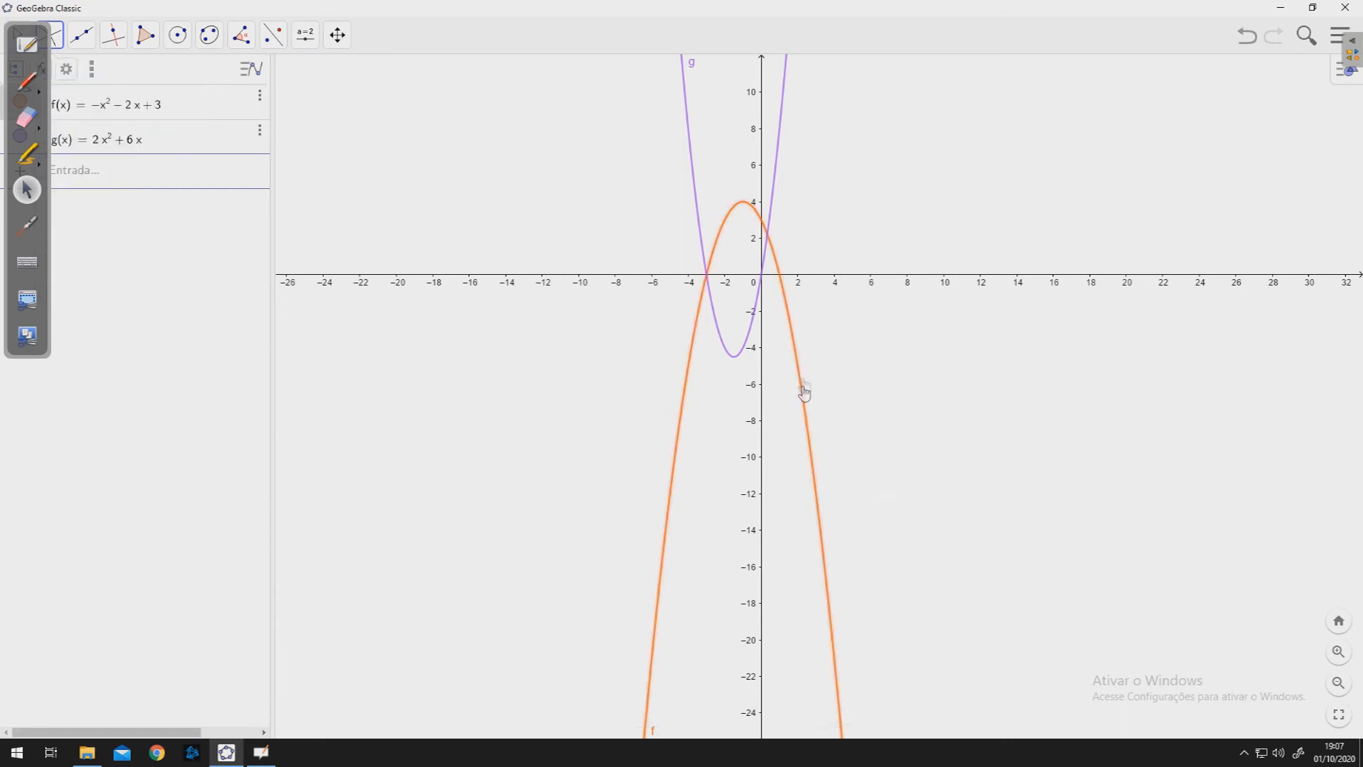
{"action": "left_click", "coordinate": [778, 177]}
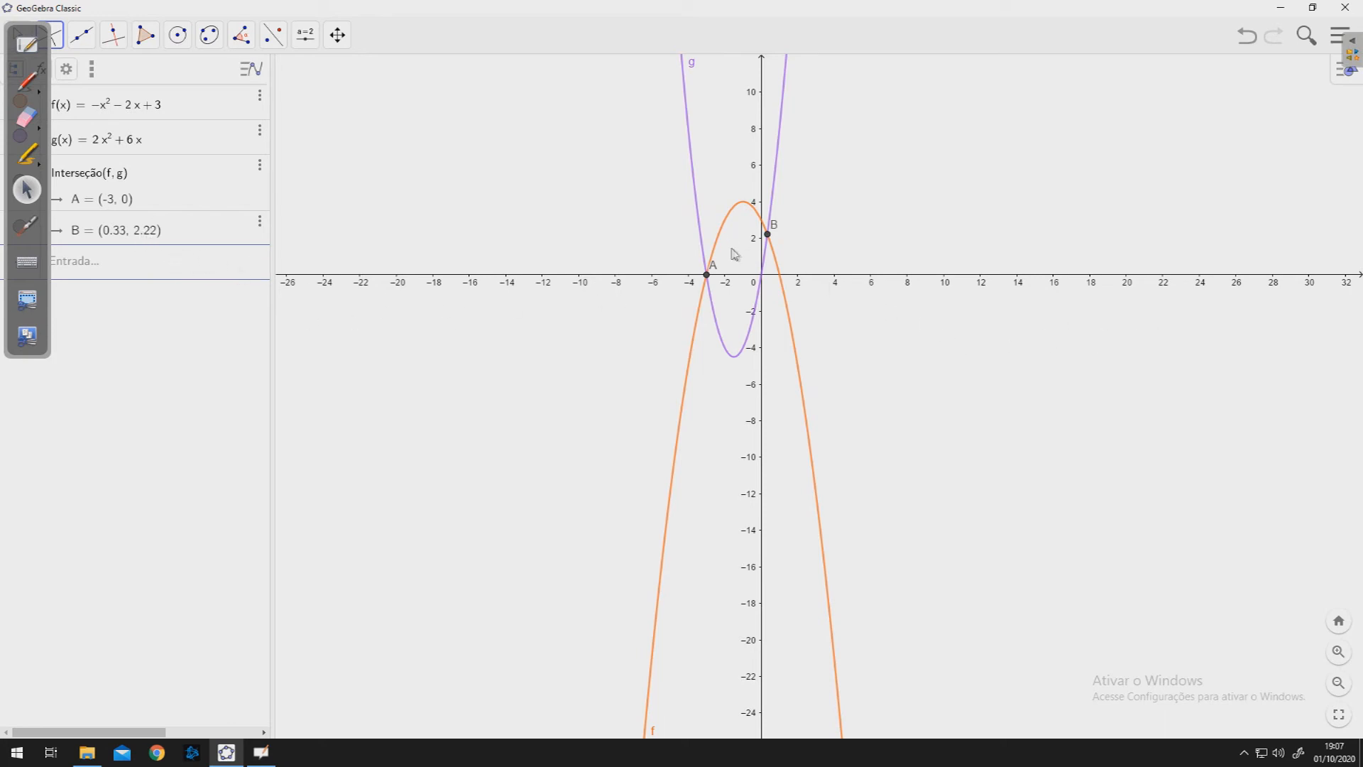
- Handwrite y = −x² − 2x + 3 and y = 2x² + 6x above the x-axis beside the curves, underlining both right-hand sides
{"action": "scroll", "coordinate": [763, 248], "scroll_direction": "up", "scroll_amount": 1}
{"action": "scroll", "coordinate": [763, 248], "scroll_direction": "up", "scroll_amount": 2}
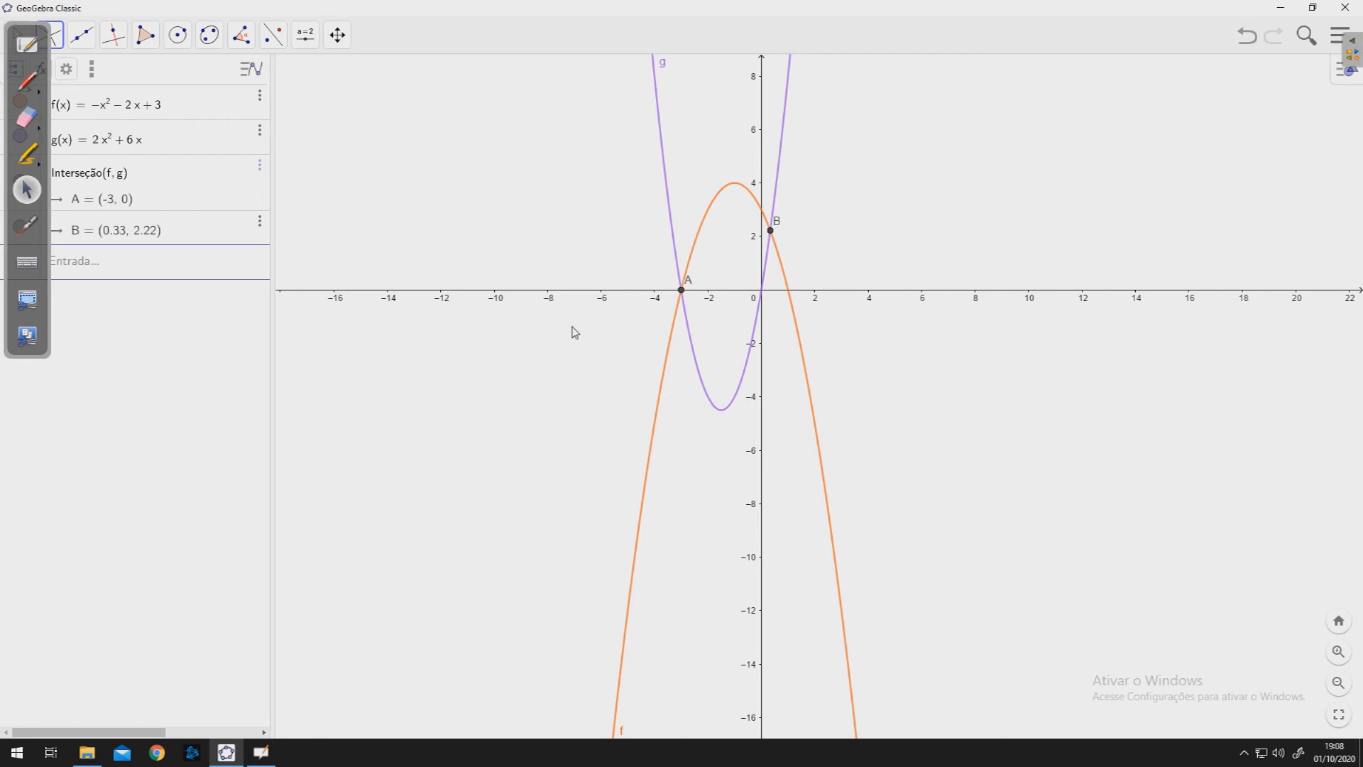
{"action": "left_click", "coordinate": [27, 81]}
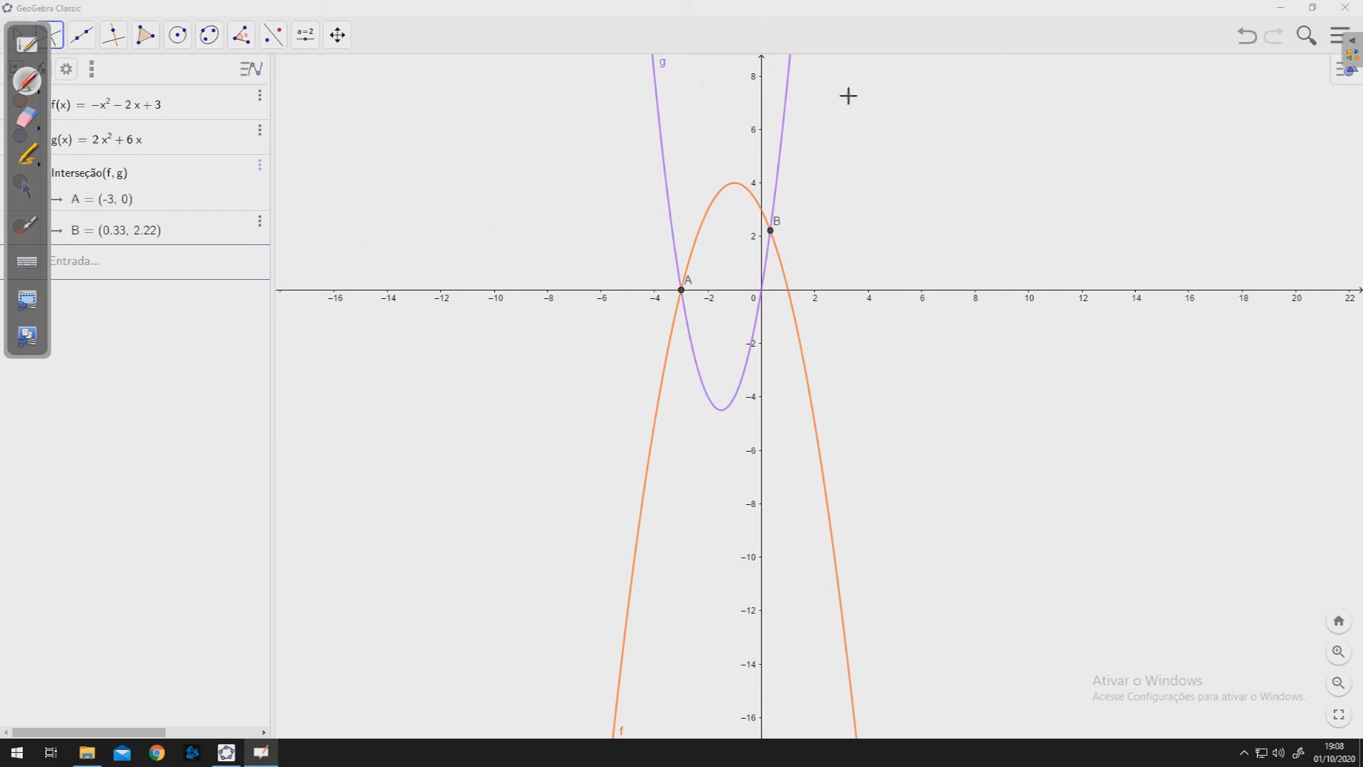
{"action": "left_click_drag", "start_coordinate": [843, 97], "coordinate": [854, 112]}
{"action": "mouse_move", "coordinate": [866, 97]}
{"action": "left_mouse_down"}
{"action": "mouse_move", "coordinate": [849, 139]}
{"action": "mouse_move", "coordinate": [905, 113]}
{"action": "left_mouse_up"}
{"action": "mouse_move", "coordinate": [907, 107]}
{"action": "left_mouse_down"}
{"action": "mouse_move", "coordinate": [919, 125]}
{"action": "mouse_move", "coordinate": [950, 105]}
{"action": "mouse_move", "coordinate": [962, 115]}
{"action": "left_mouse_up"}
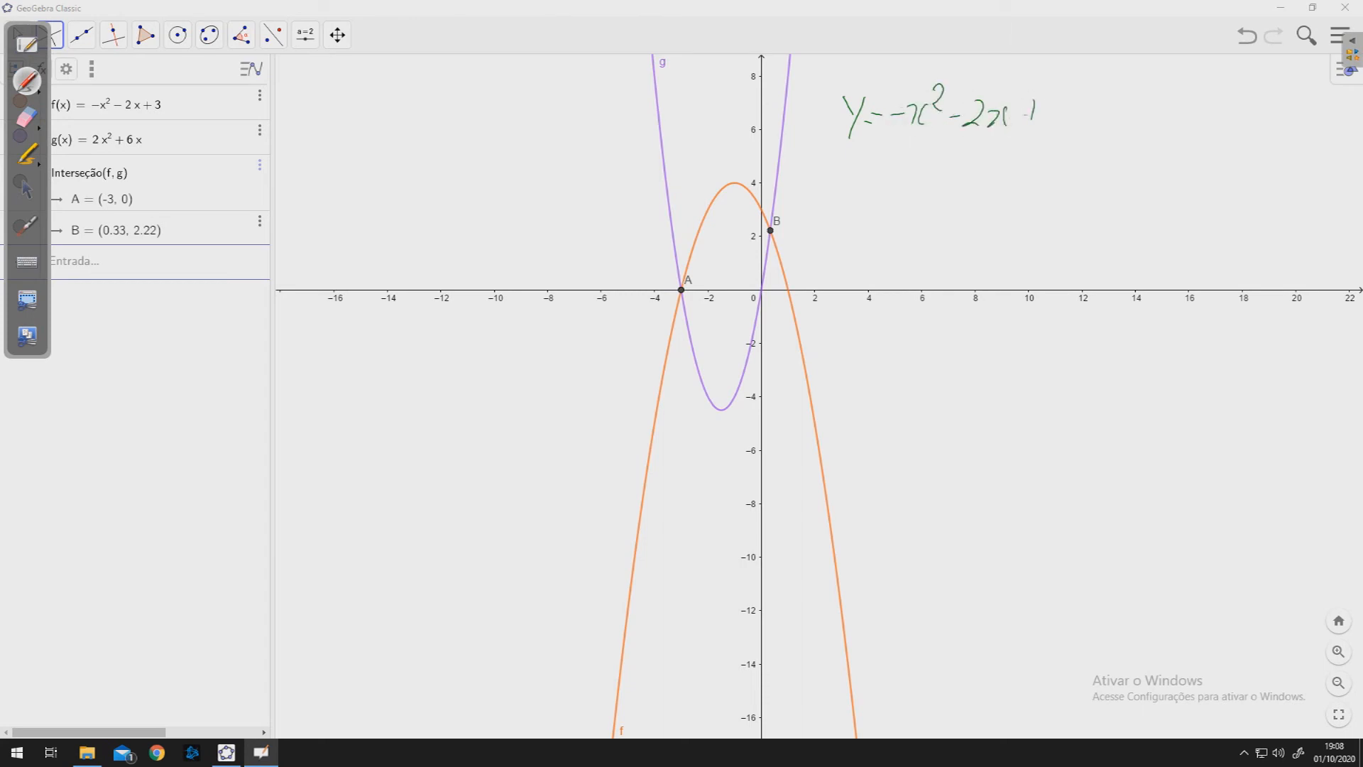
{"action": "left_click_drag", "start_coordinate": [842, 164], "coordinate": [854, 188]}
{"action": "mouse_move", "coordinate": [860, 162]}
{"action": "left_mouse_down"}
{"action": "mouse_move", "coordinate": [852, 186]}
{"action": "mouse_move", "coordinate": [890, 164]}
{"action": "mouse_move", "coordinate": [922, 178]}
{"action": "left_mouse_up"}
{"action": "mouse_move", "coordinate": [933, 167]}
{"action": "left_mouse_down"}
{"action": "mouse_move", "coordinate": [938, 183]}
{"action": "mouse_move", "coordinate": [997, 171]}
{"action": "left_mouse_up"}
{"action": "mouse_move", "coordinate": [989, 160]}
{"action": "left_mouse_down"}
{"action": "mouse_move", "coordinate": [987, 185]}
{"action": "mouse_move", "coordinate": [1063, 173]}
{"action": "left_mouse_up"}
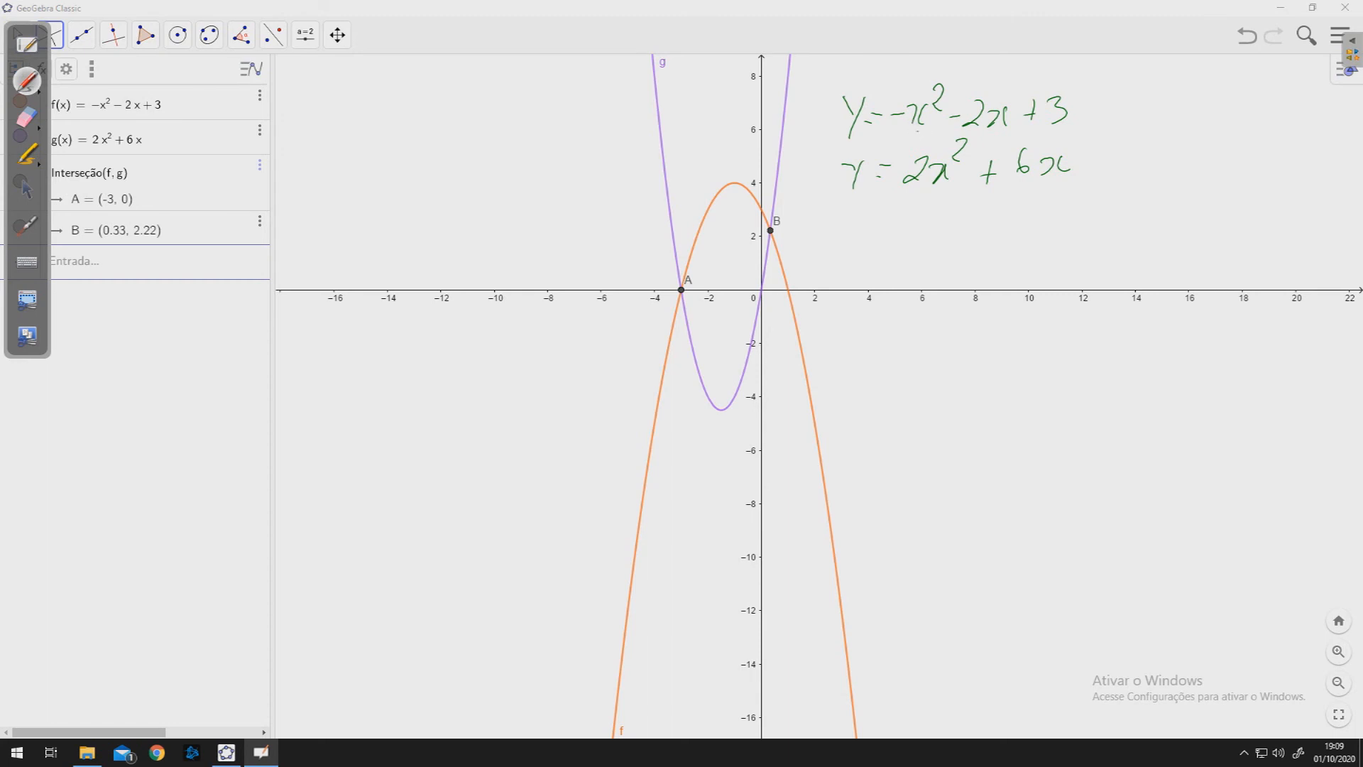
{"action": "left_click_drag", "start_coordinate": [1065, 140], "coordinate": [1086, 137]}
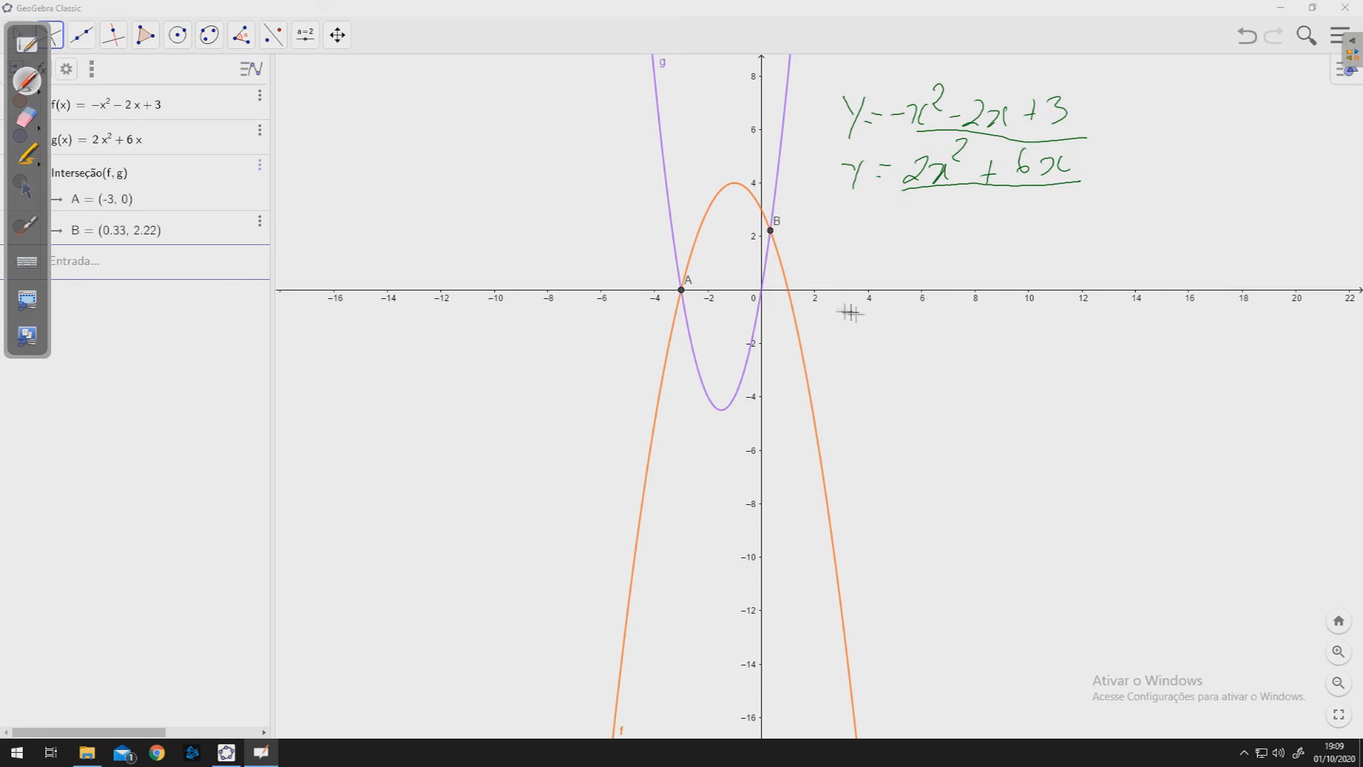
- Handwrite the equality −x² − 2x + 3 = 2x² + 6x just below the x-axis
{"action": "left_click_drag", "start_coordinate": [864, 355], "coordinate": [890, 362]}
{"action": "mouse_move", "coordinate": [974, 344]}
{"action": "left_mouse_down"}
{"action": "mouse_move", "coordinate": [991, 369]}
{"action": "mouse_move", "coordinate": [978, 373]}
{"action": "mouse_move", "coordinate": [1024, 360]}
{"action": "mouse_move", "coordinate": [1031, 371]}
{"action": "left_mouse_up"}
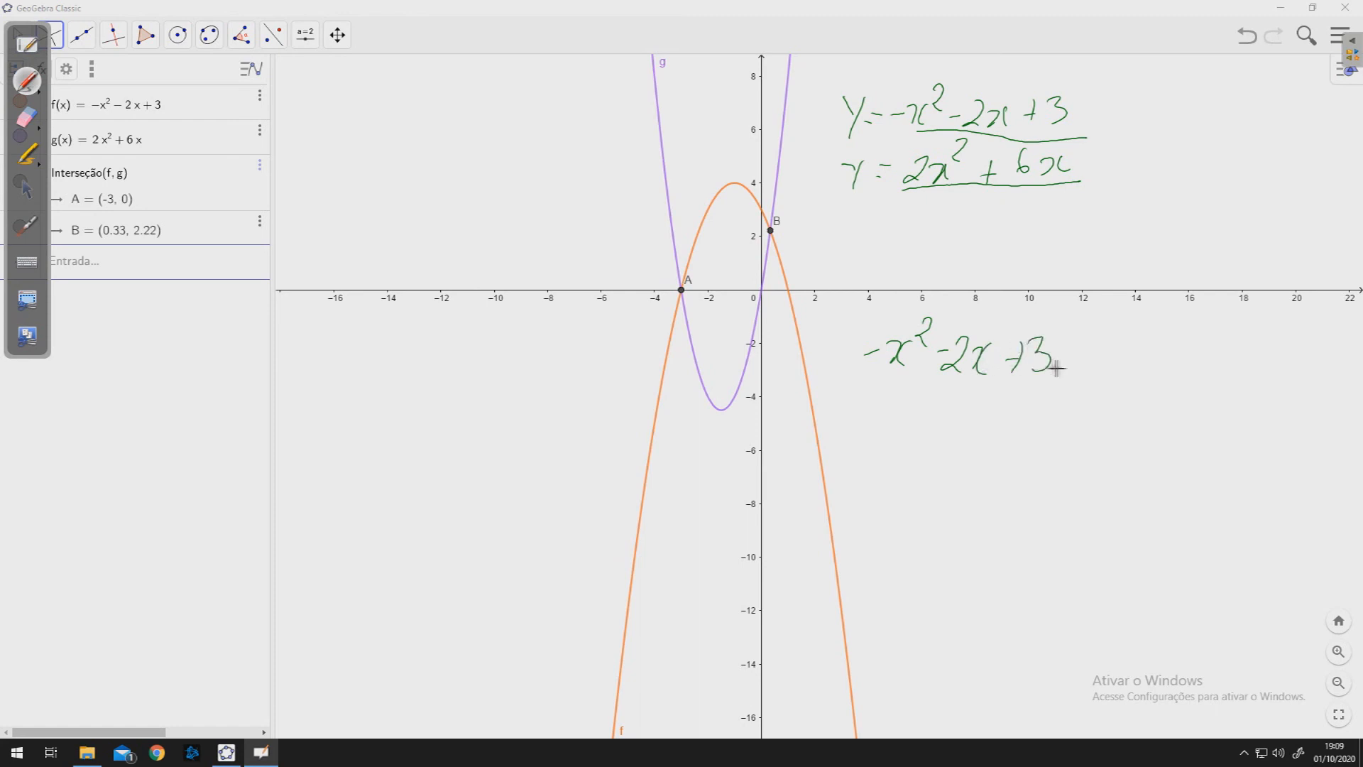
{"action": "mouse_move", "coordinate": [1091, 340]}
{"action": "left_mouse_down"}
{"action": "mouse_move", "coordinate": [1111, 368]}
{"action": "mouse_move", "coordinate": [1205, 345]}
{"action": "mouse_move", "coordinate": [1186, 368]}
{"action": "left_mouse_up"}
{"action": "mouse_move", "coordinate": [1232, 334]}
{"action": "left_mouse_down"}
{"action": "mouse_move", "coordinate": [1222, 359]}
{"action": "mouse_move", "coordinate": [1265, 344]}
{"action": "left_mouse_up"}
{"action": "left_click_drag", "start_coordinate": [1255, 346], "coordinate": [1274, 360]}
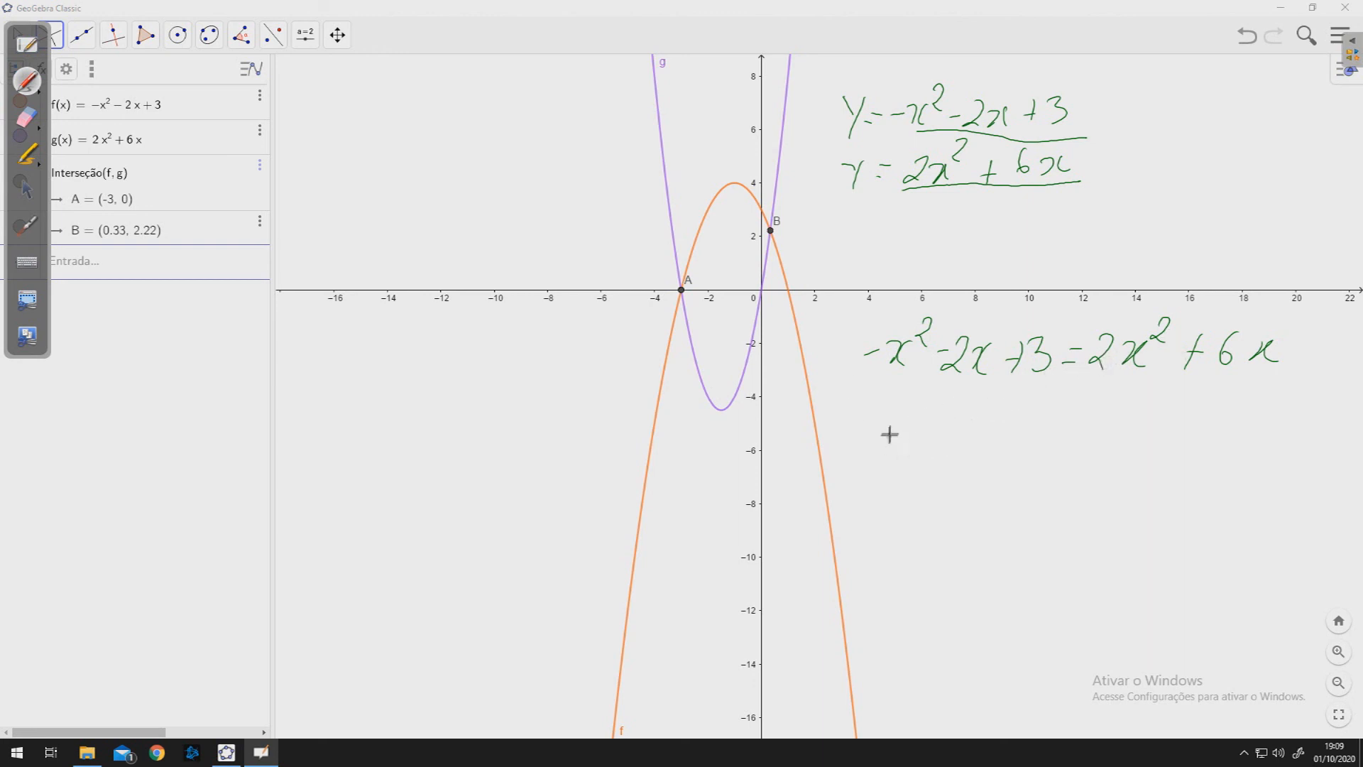
- Handwrite the rearranged equation −x² − 2x + 3 − 2x² − 6x = 0 beneath the equality
{"action": "mouse_move", "coordinate": [901, 426]}
{"action": "left_mouse_down"}
{"action": "mouse_move", "coordinate": [917, 454]}
{"action": "mouse_move", "coordinate": [926, 406]}
{"action": "mouse_move", "coordinate": [935, 433]}
{"action": "mouse_move", "coordinate": [984, 455]}
{"action": "mouse_move", "coordinate": [1026, 445]}
{"action": "left_mouse_up"}
{"action": "mouse_move", "coordinate": [1019, 436]}
{"action": "left_mouse_down"}
{"action": "mouse_move", "coordinate": [1021, 455]}
{"action": "mouse_move", "coordinate": [1081, 436]}
{"action": "mouse_move", "coordinate": [1105, 456]}
{"action": "left_mouse_up"}
{"action": "mouse_move", "coordinate": [1107, 433]}
{"action": "left_mouse_down"}
{"action": "mouse_move", "coordinate": [1119, 445]}
{"action": "mouse_move", "coordinate": [1237, 447]}
{"action": "left_mouse_up"}
{"action": "mouse_move", "coordinate": [1248, 425]}
{"action": "left_mouse_down"}
{"action": "mouse_move", "coordinate": [1223, 448]}
{"action": "mouse_move", "coordinate": [1286, 434]}
{"action": "left_mouse_up"}
{"action": "left_click_drag", "start_coordinate": [1274, 447], "coordinate": [1328, 427]}
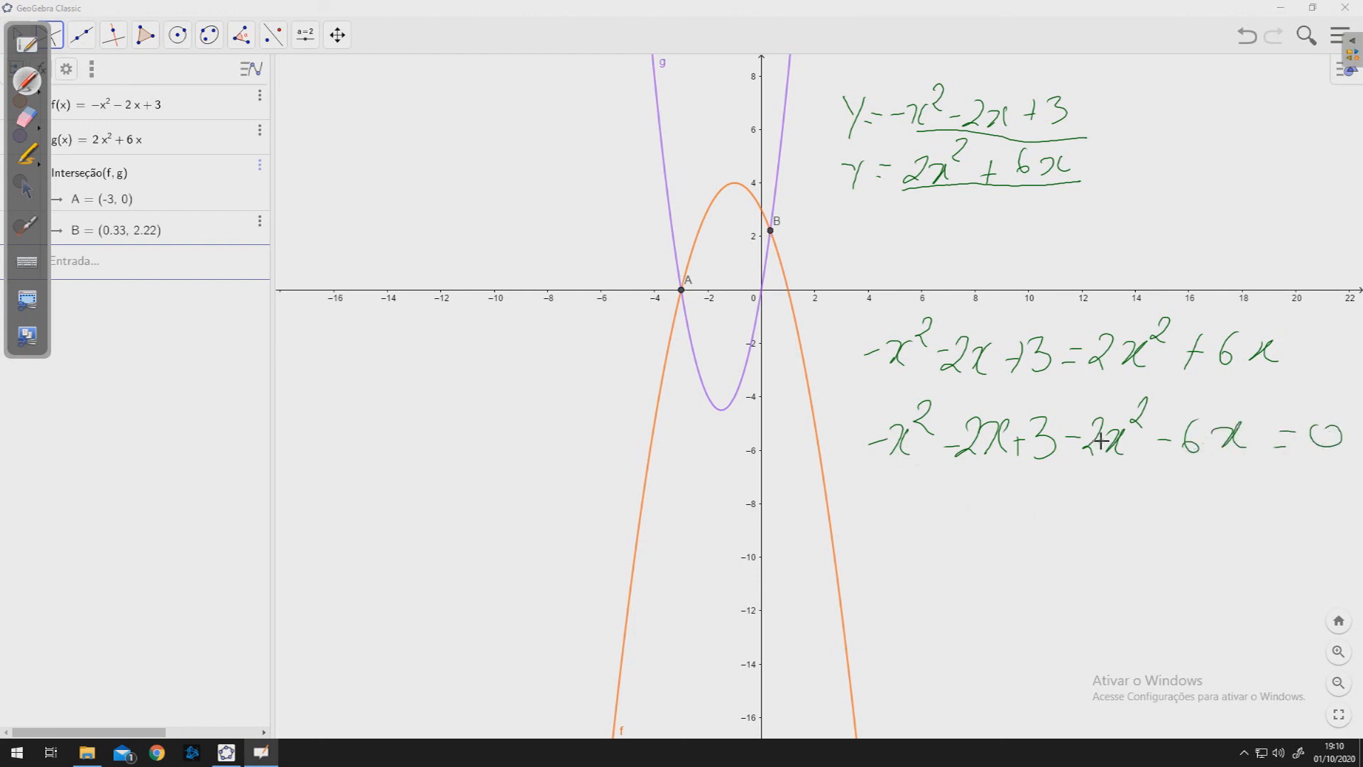
- Handwrite the simplified equation −3x² − 8x + 3 = 0 on the following line
{"action": "left_click_drag", "start_coordinate": [885, 515], "coordinate": [911, 511]}
{"action": "mouse_move", "coordinate": [921, 503]}
{"action": "left_mouse_down"}
{"action": "mouse_move", "coordinate": [942, 496]}
{"action": "mouse_move", "coordinate": [988, 524]}
{"action": "mouse_move", "coordinate": [1000, 500]}
{"action": "left_mouse_up"}
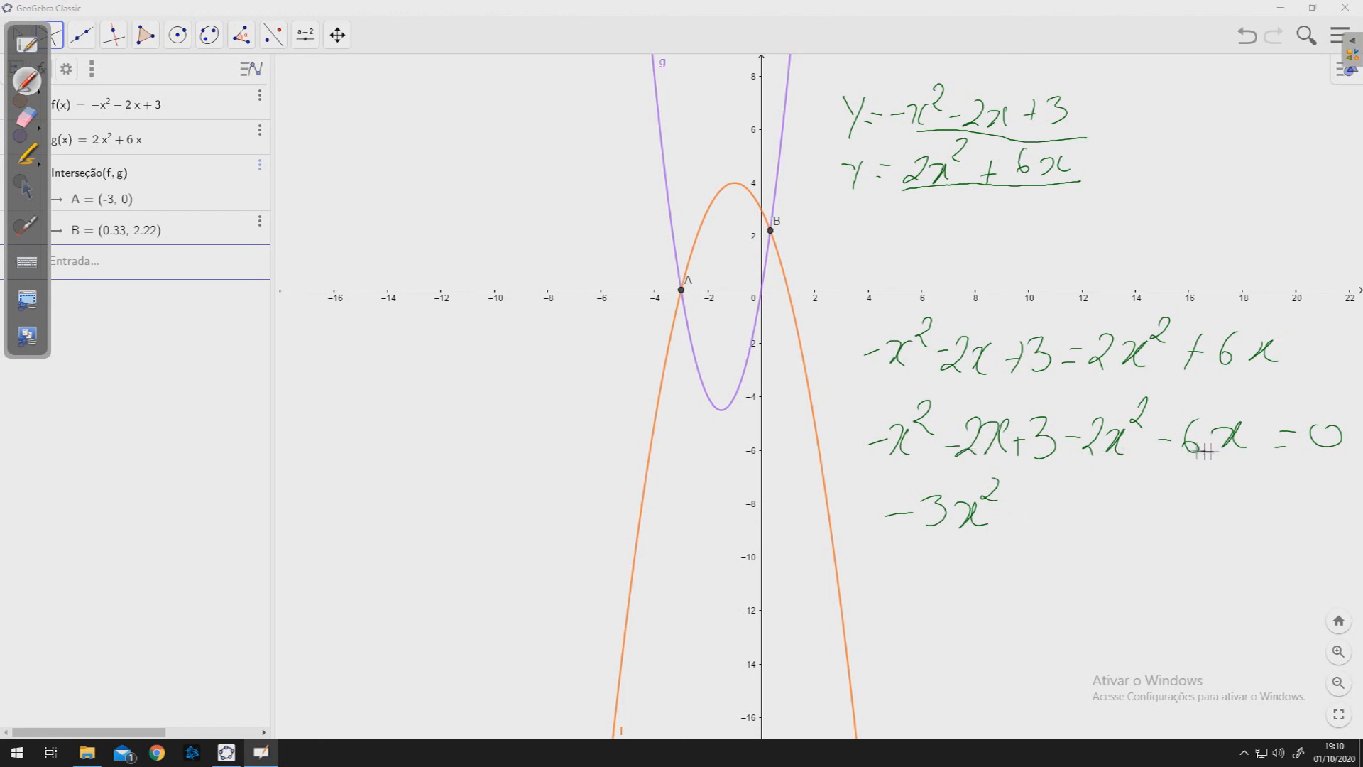
{"action": "mouse_move", "coordinate": [1015, 513]}
{"action": "left_mouse_down"}
{"action": "mouse_move", "coordinate": [1074, 490]}
{"action": "mouse_move", "coordinate": [1118, 527]}
{"action": "mouse_move", "coordinate": [1163, 508]}
{"action": "mouse_move", "coordinate": [1195, 525]}
{"action": "mouse_move", "coordinate": [1258, 511]}
{"action": "left_mouse_up"}
{"action": "left_click_drag", "start_coordinate": [1241, 522], "coordinate": [1303, 529]}
{"action": "left_click_drag", "start_coordinate": [1313, 499], "coordinate": [1322, 526]}
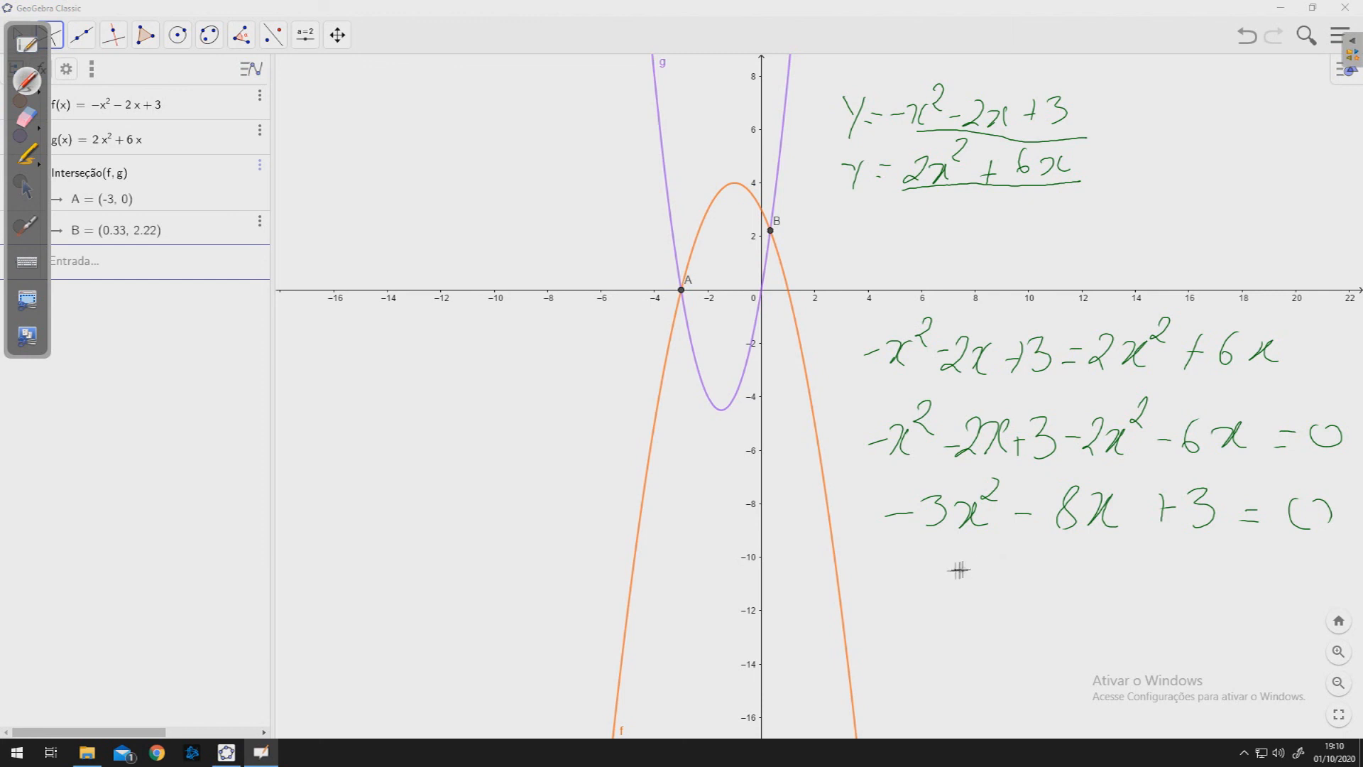
- Handwrite the solutions x1 = −3 and x2 = 0.33 under the simplified equation
{"action": "mouse_move", "coordinate": [931, 560]}
{"action": "left_mouse_down"}
{"action": "mouse_move", "coordinate": [954, 560]}
{"action": "mouse_move", "coordinate": [971, 583]}
{"action": "left_mouse_up"}
{"action": "mouse_move", "coordinate": [991, 582]}
{"action": "left_mouse_down"}
{"action": "mouse_move", "coordinate": [1010, 564]}
{"action": "mouse_move", "coordinate": [1057, 578]}
{"action": "left_mouse_up"}
{"action": "left_click_drag", "start_coordinate": [919, 616], "coordinate": [951, 632]}
{"action": "left_click_drag", "start_coordinate": [959, 619], "coordinate": [1004, 633]}
{"action": "left_click_drag", "start_coordinate": [998, 617], "coordinate": [1015, 615]}
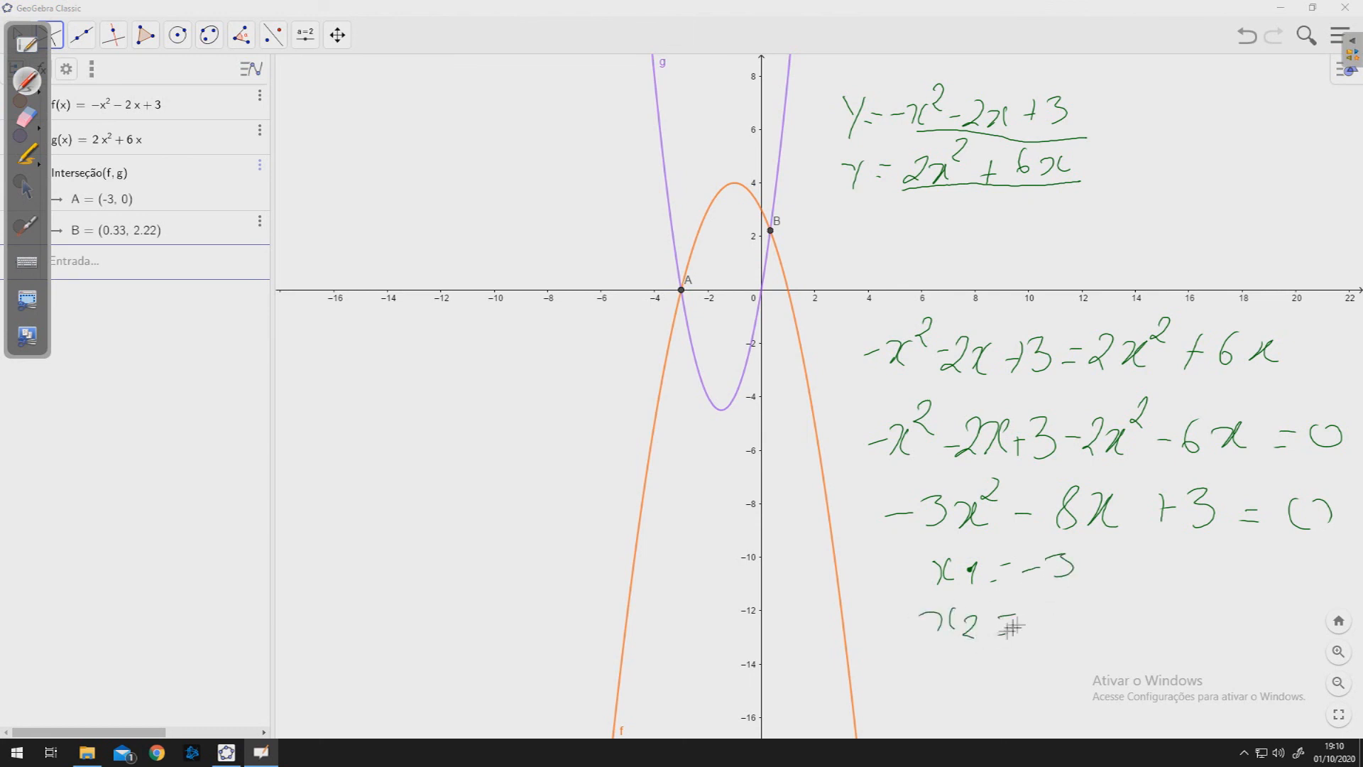
{"action": "left_click", "coordinate": [1083, 629]}
{"action": "left_click_drag", "start_coordinate": [1066, 605], "coordinate": [1121, 633]}
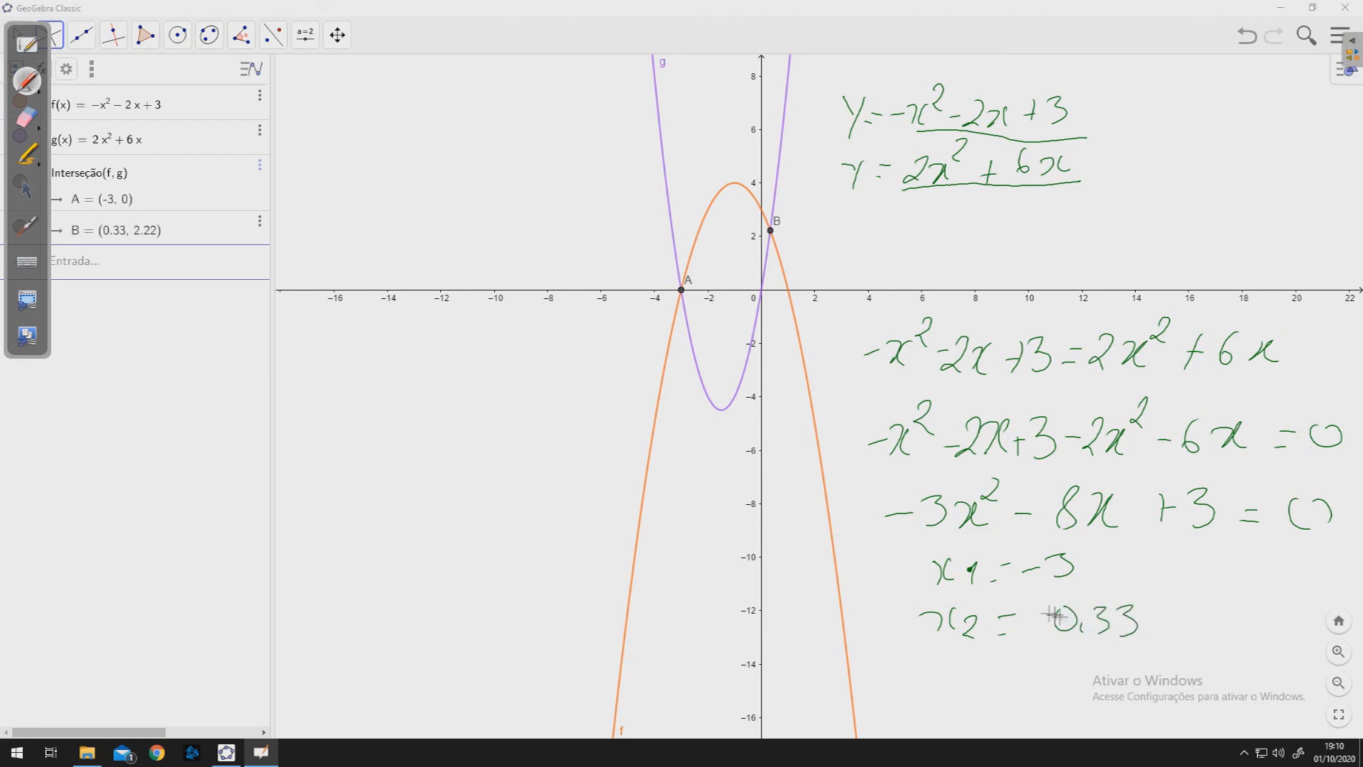